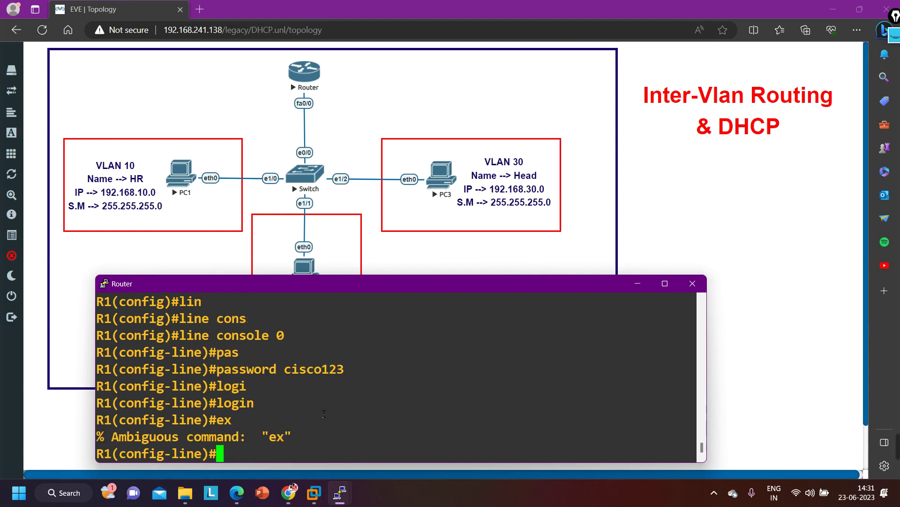
# Exit line console 0 back to the R1(config)# global configuration prompt.
pyautogui.write('exi')
pyautogui.press('Return')
pyautogui.press('Return')
pyautogui.press('Return')
pyautogui.press('Return')
pyautogui.press('Return')
pyautogui.press('Return')
pyautogui.press('Return')
pyautogui.press('Return')
pyautogui.press('Return')
pyautogui.press('Return')
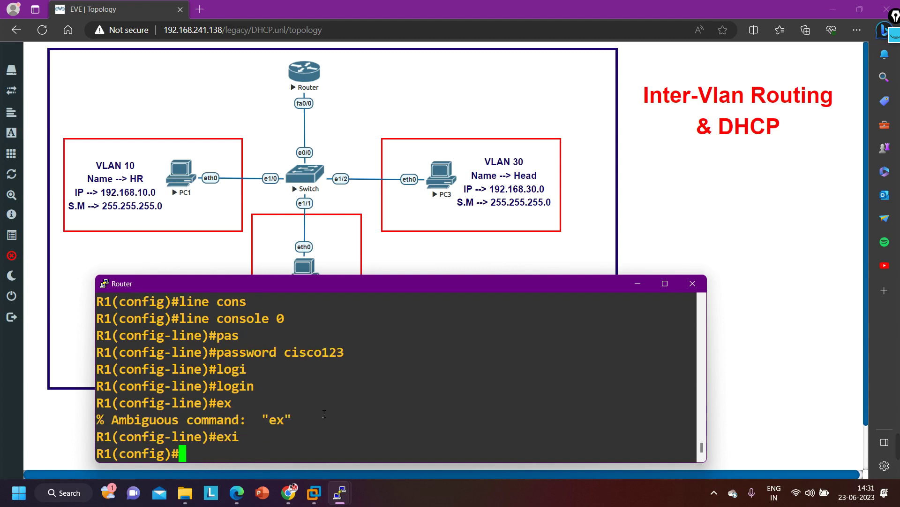
pyautogui.write('int f0/0')
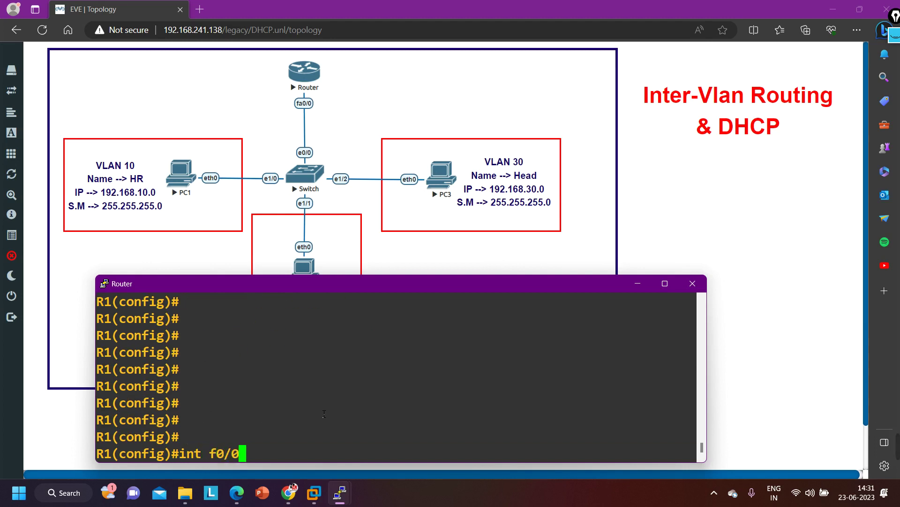
# Enter interface f0/0 and bring it up with no shutdown.
pyautogui.press('Return')
pyautogui.write('no sh')
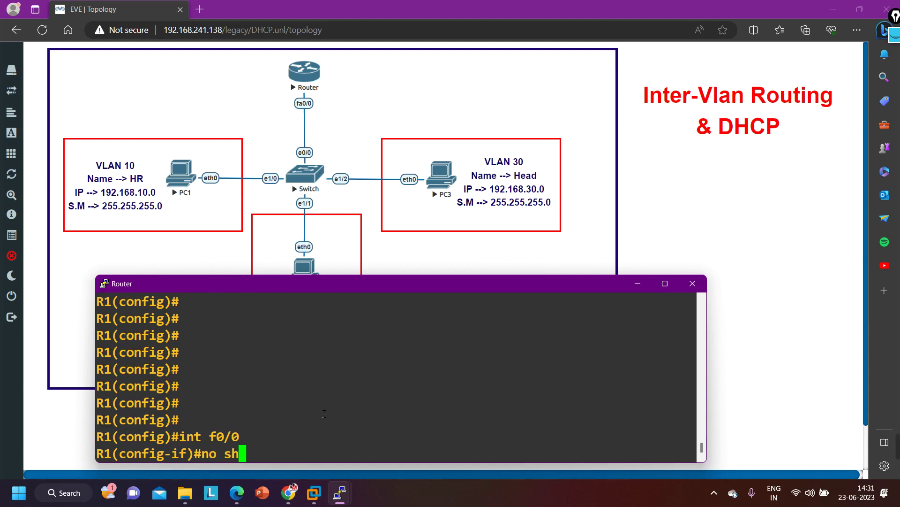
pyautogui.press('Tab')
pyautogui.press('Return')
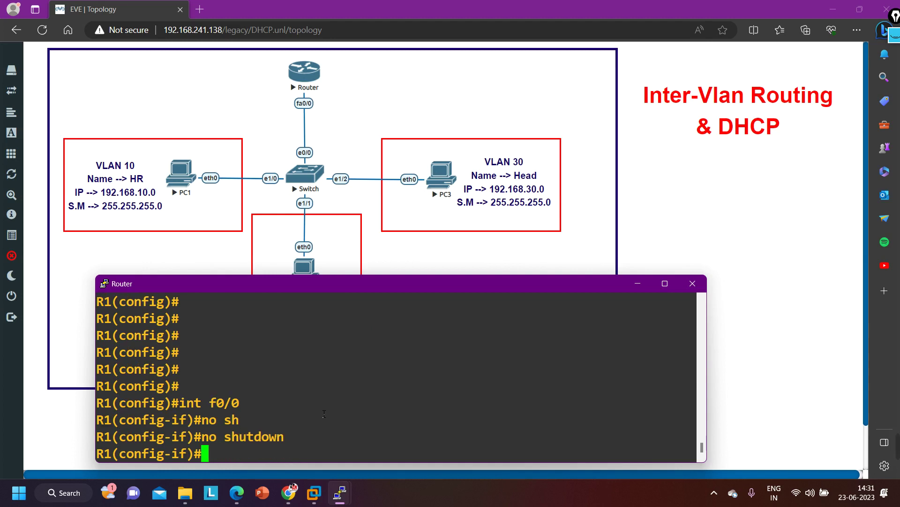
# Give f0/0 the description 'Connected to Switch'.
pyautogui.write('des')
pyautogui.press('Tab')
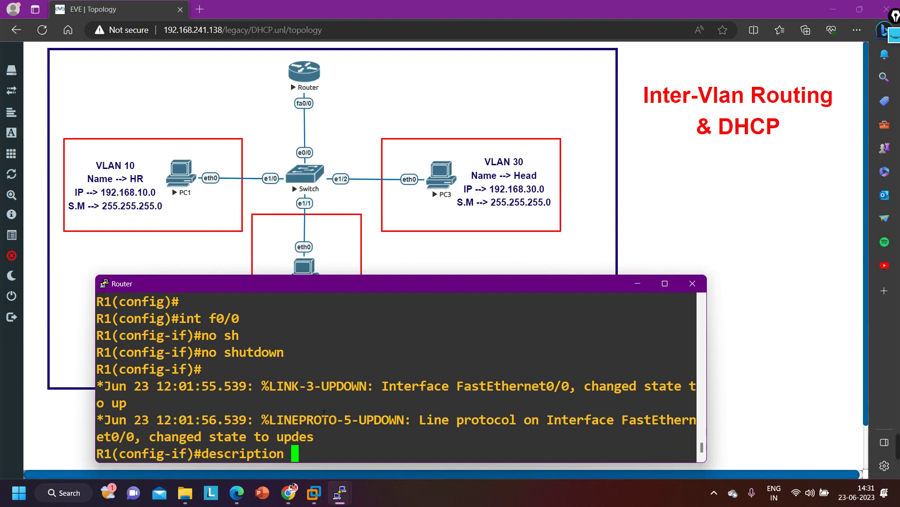
pyautogui.press('capslock')
pyautogui.write('Co')
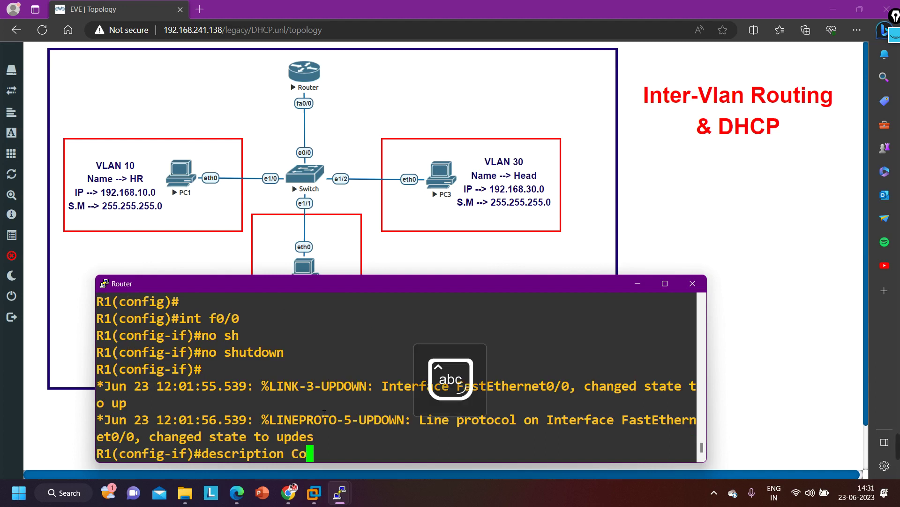
pyautogui.write('nnected to')
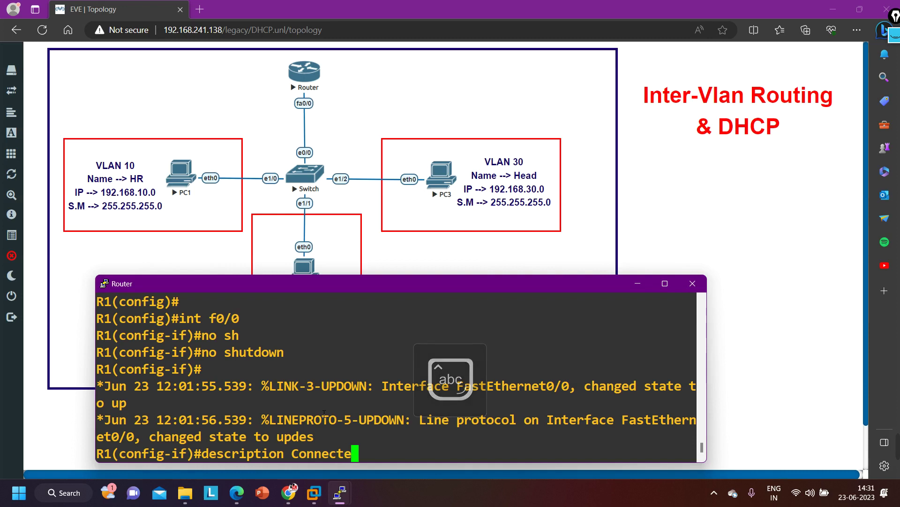
pyautogui.press('capslock')
pyautogui.write('S')
pyautogui.press('capslock')
pyautogui.write('witch')
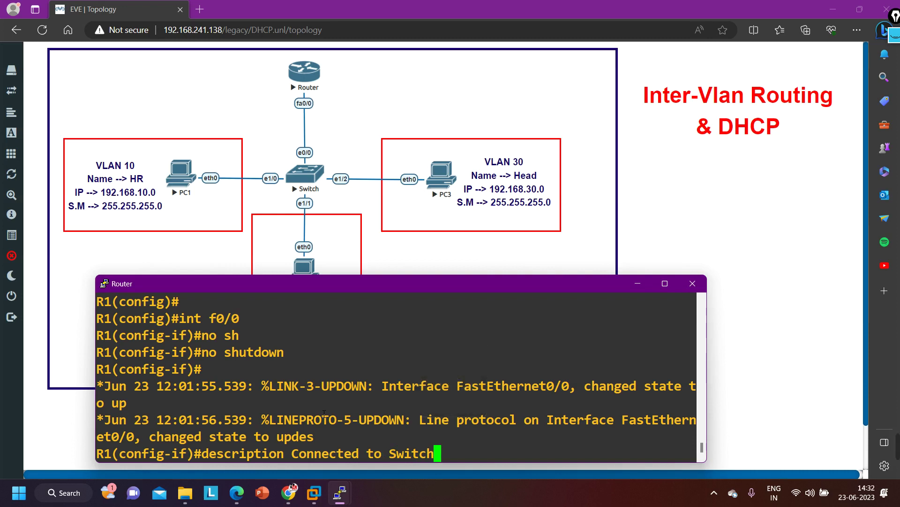
pyautogui.press('Return')
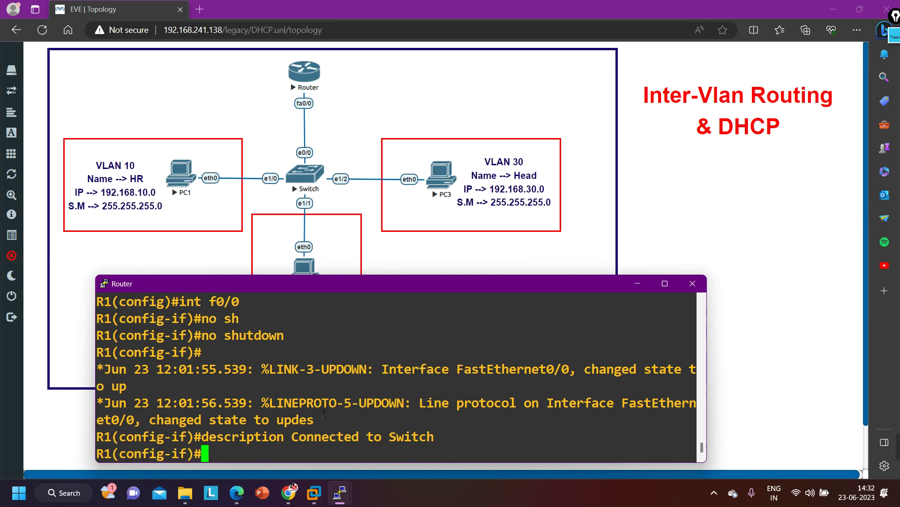
# Reissue no shutdown on f0/0 and exit to global configuration.
pyautogui.press('Return')
pyautogui.write('no sh')
pyautogui.press('Tab')
pyautogui.press('Return')
pyautogui.press('Return')
pyautogui.write('exi')
pyautogui.press('Return')
pyautogui.press('Return')
pyautogui.press('Return')
pyautogui.press('Return')
pyautogui.press('Return')
pyautogui.press('Return')
pyautogui.press('Return')
pyautogui.press('Return')
pyautogui.press('Return')
pyautogui.press('Return')
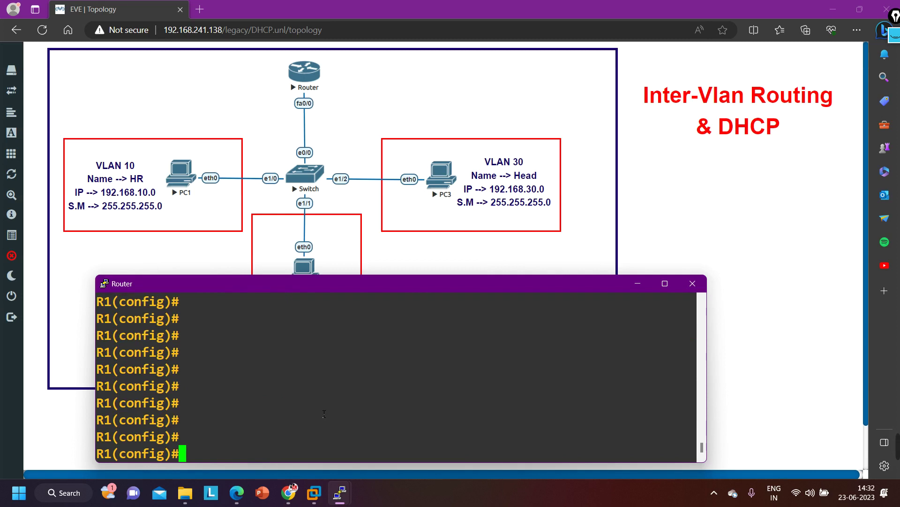
pyautogui.write('int f0')
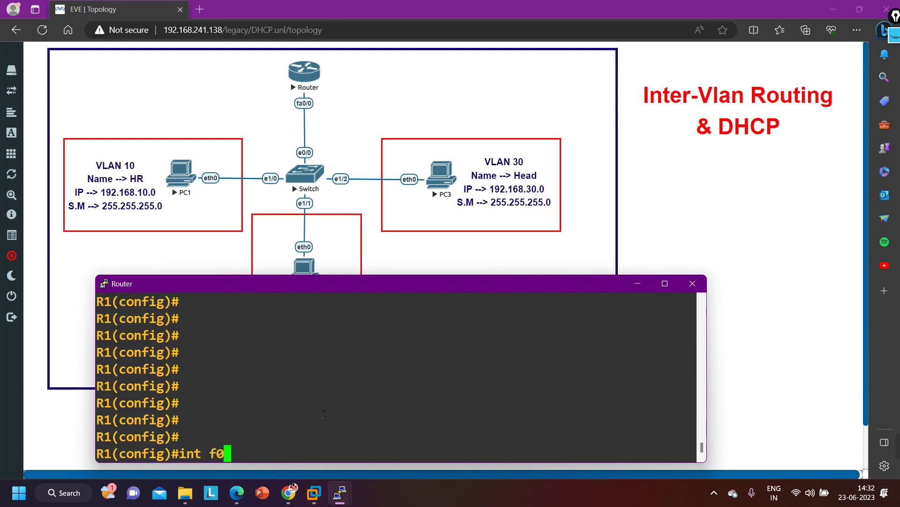
pyautogui.write('/0.10')
# Open subinterface f0/0.10 and describe it as 'connected to VLAN-10'.
pyautogui.press('Return')
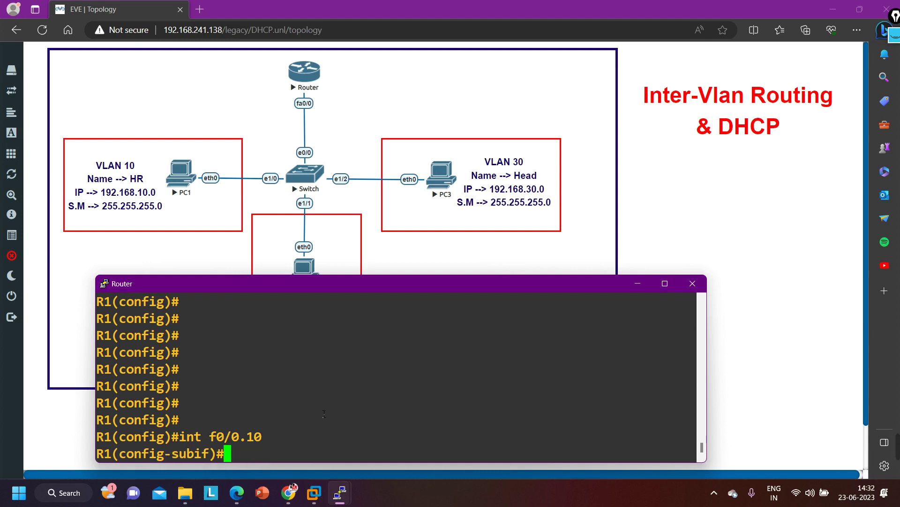
pyautogui.write('des')
pyautogui.press('Tab')
pyautogui.write('co')
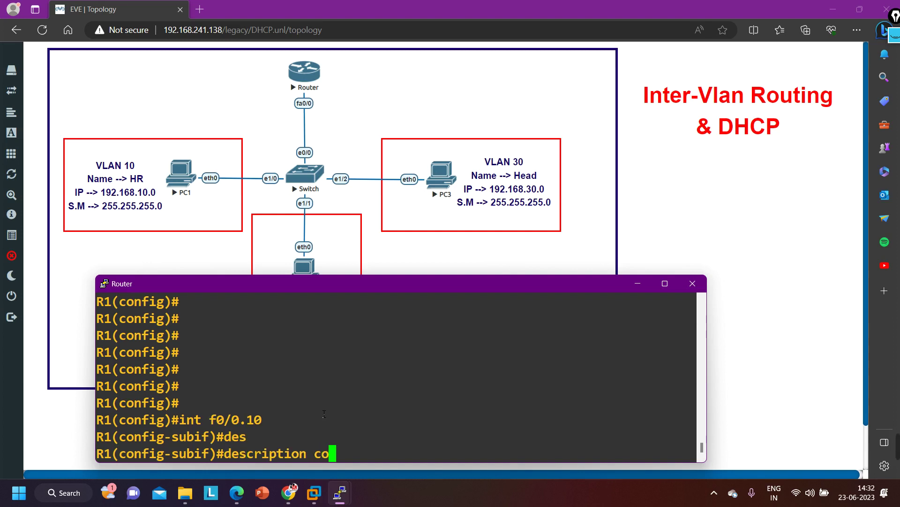
pyautogui.write('nnected to')
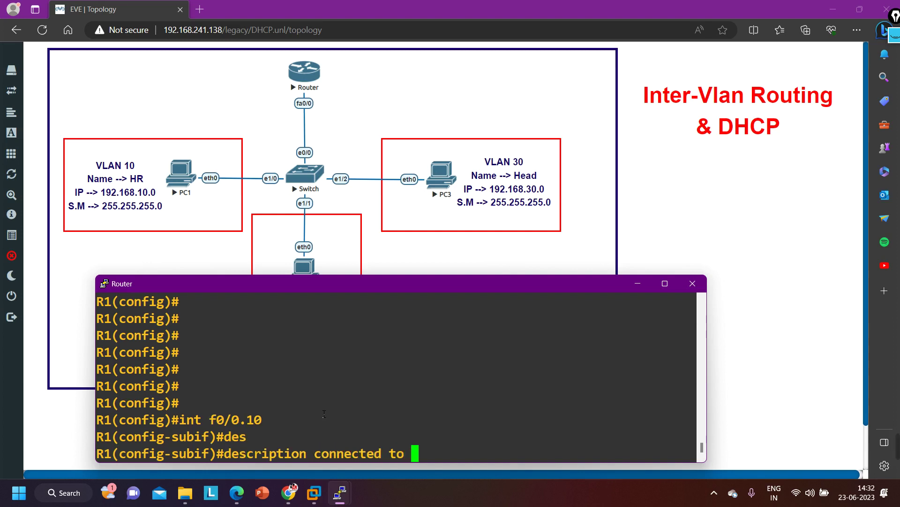
pyautogui.press('capslock')
pyautogui.write('V')
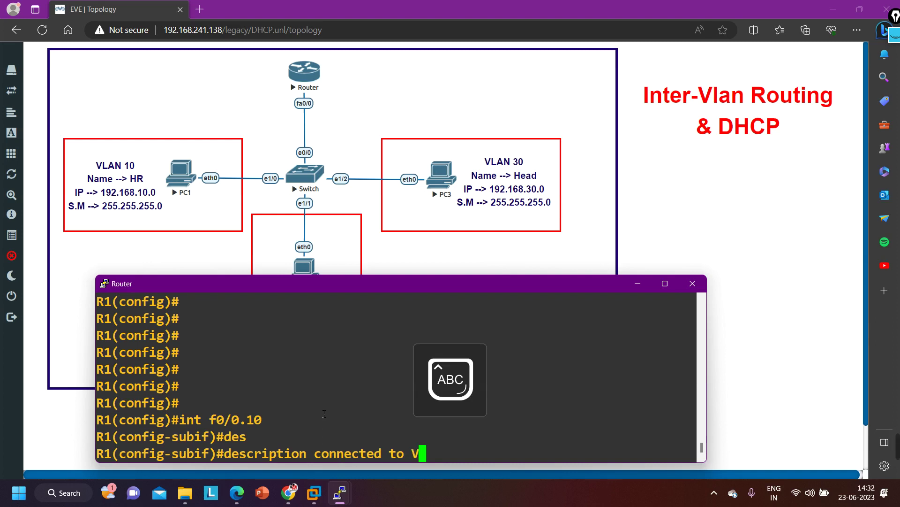
pyautogui.write('LAN-10')
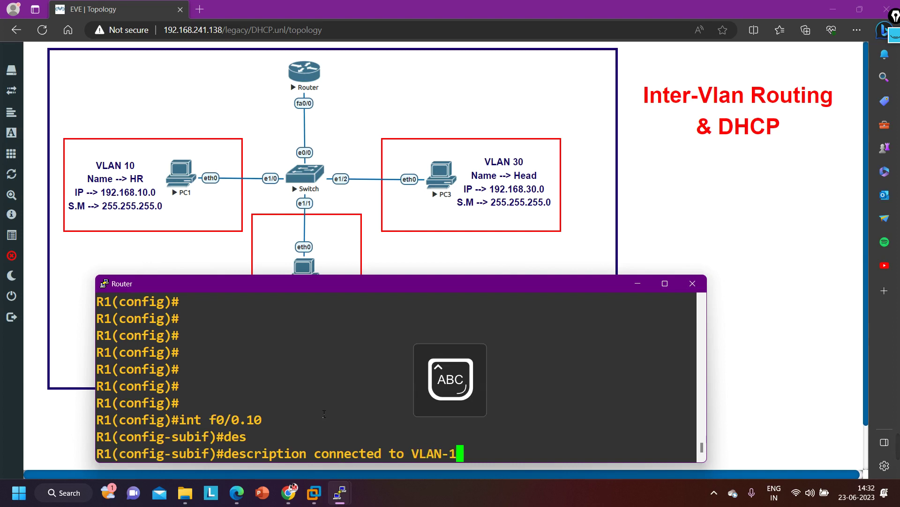
pyautogui.press('Return')
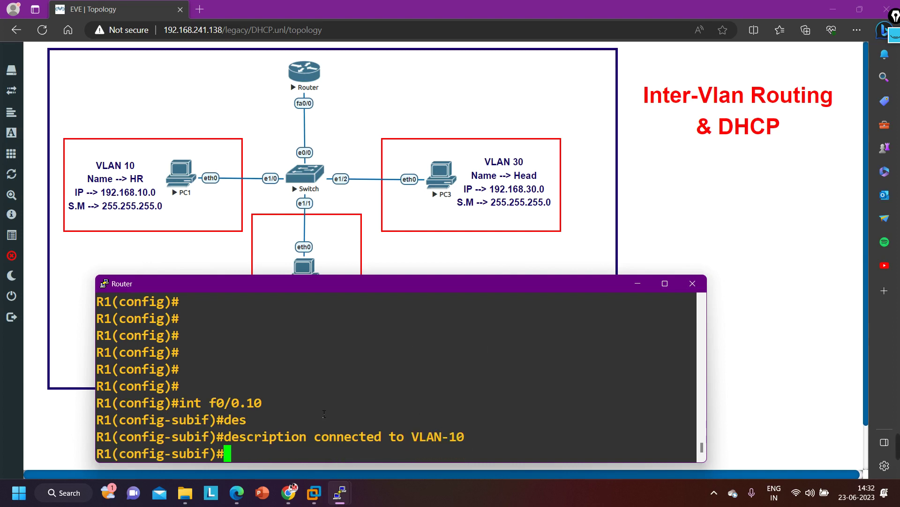
# Tag f0/0.10 with encapsulation dot1Q 10 and exit to global configuration.
pyautogui.press('capslock')
pyautogui.write('end')
pyautogui.press('Tab')
pyautogui.press('BackSpace')
pyautogui.write('c')
pyautogui.press('Tab')
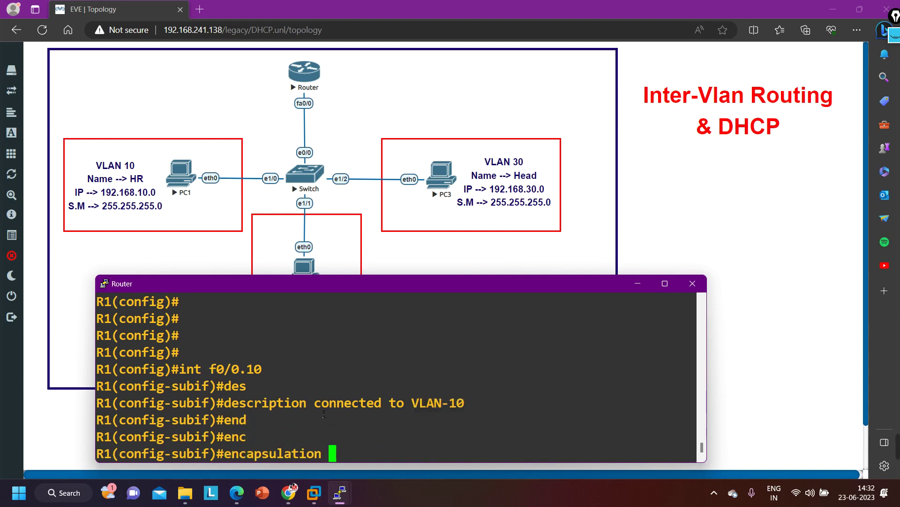
pyautogui.write('do')
pyautogui.press('Tab')
pyautogui.write('10')
pyautogui.press('Return')
pyautogui.write('exi')
pyautogui.press('Return')
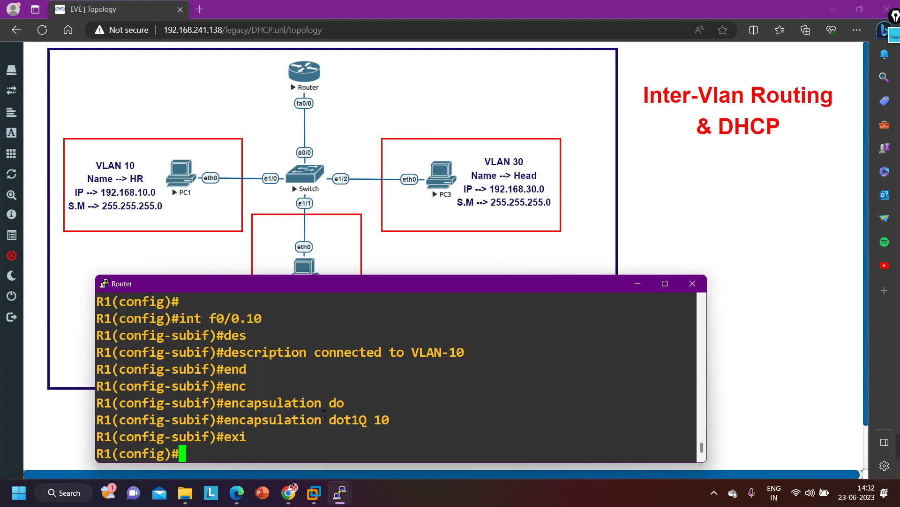
pyautogui.write('int f0/0.20')
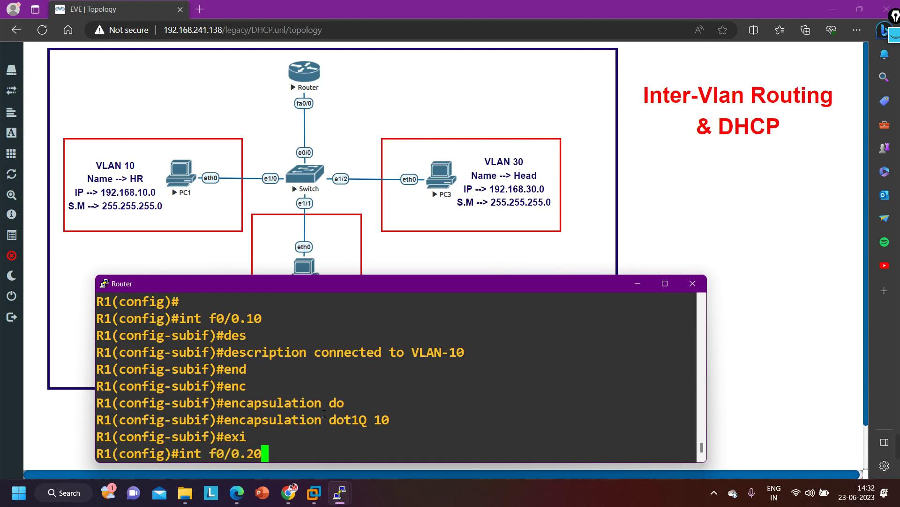
# Open subinterface f0/0.20 and describe it as 'connected to VLAN-20'.
pyautogui.press('Return')
pyautogui.write('des')
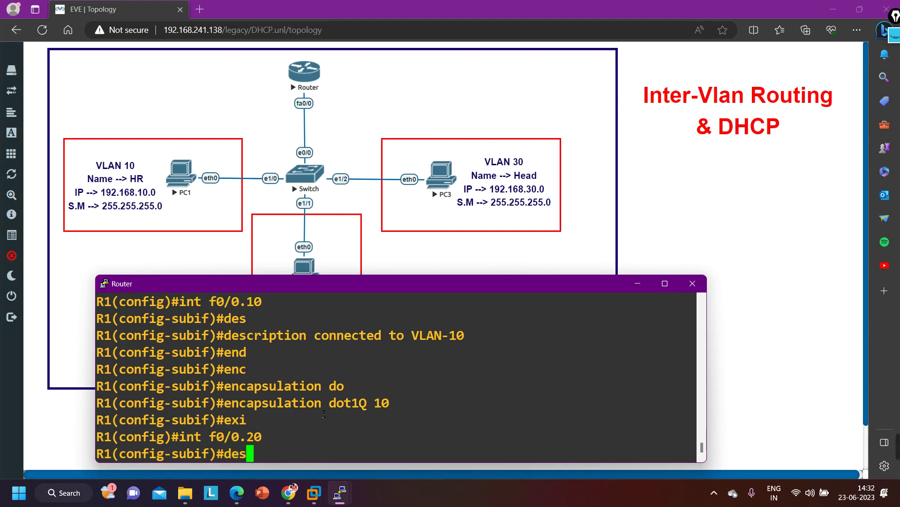
pyautogui.press('Tab')
pyautogui.write('con')
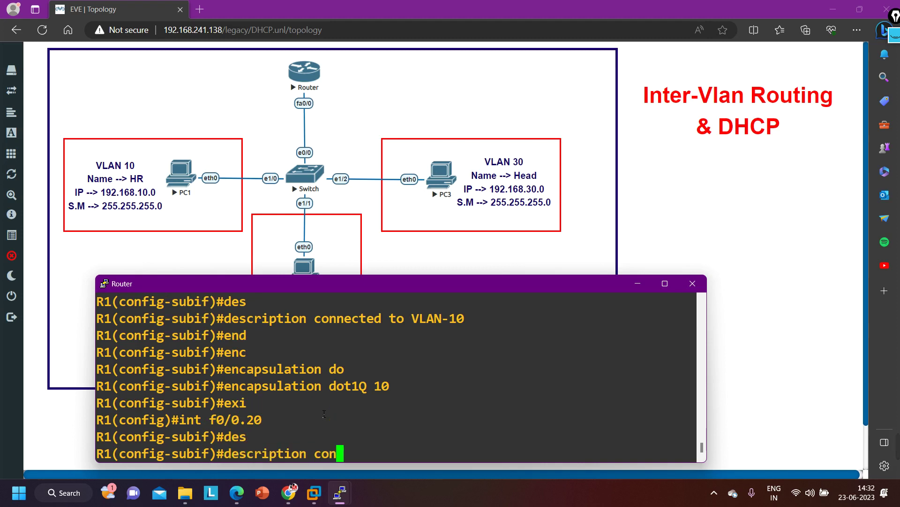
pyautogui.write('nected to')
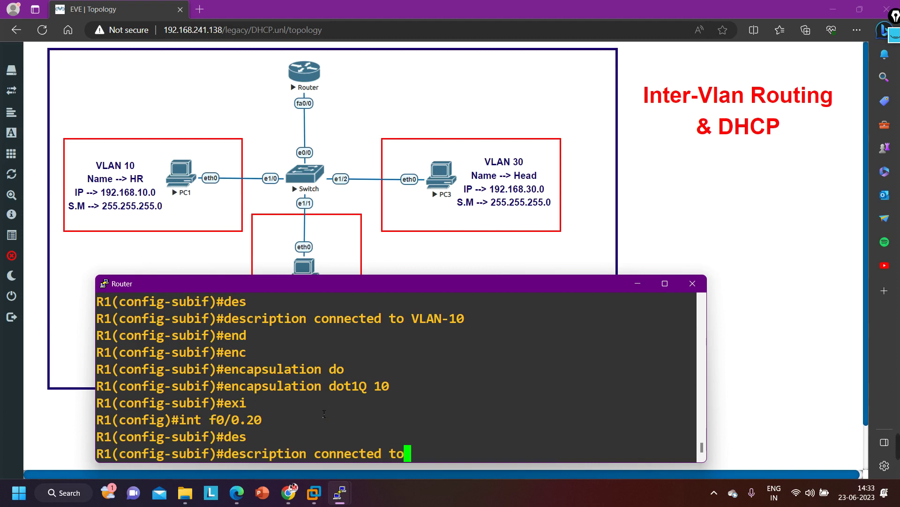
pyautogui.press('capslock')
pyautogui.write('VLA')
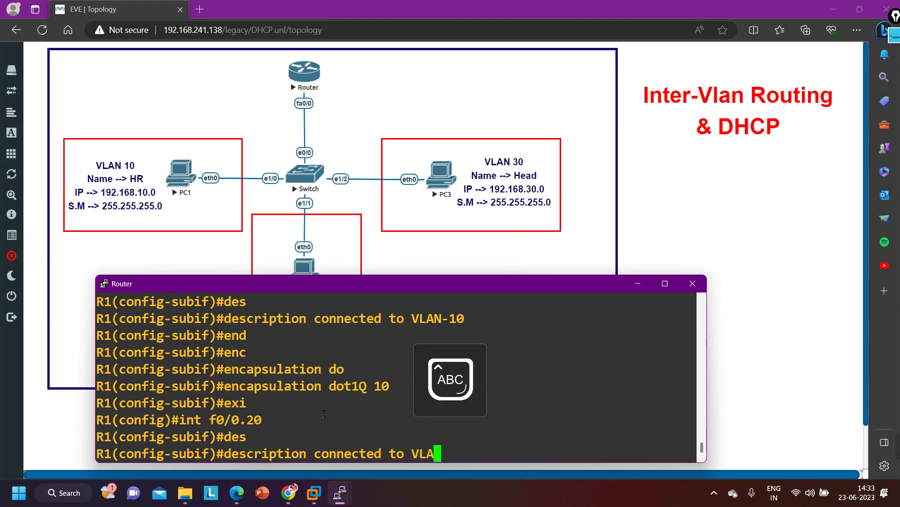
pyautogui.write('N-20')
pyautogui.press('Return')
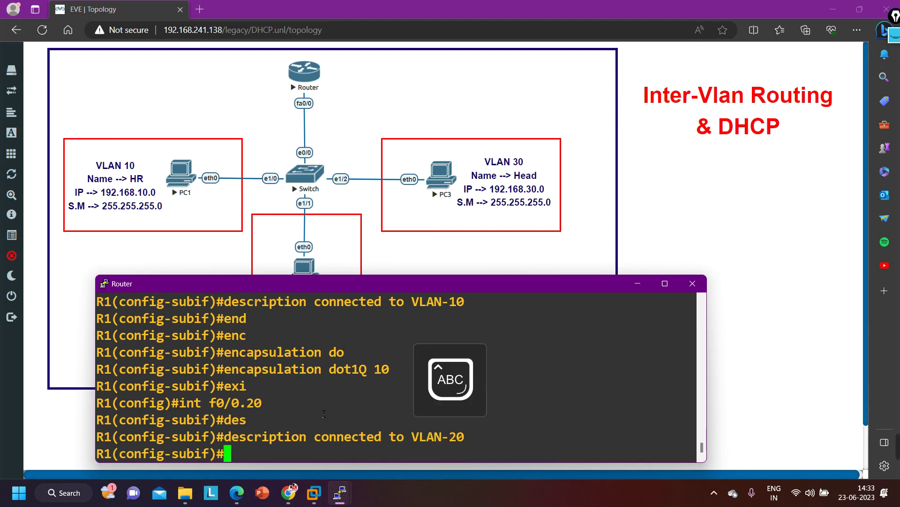
# Set encapsulation dot1Q 20 on subinterface f0/0.20.
pyautogui.press('capslock')
pyautogui.write('enac')
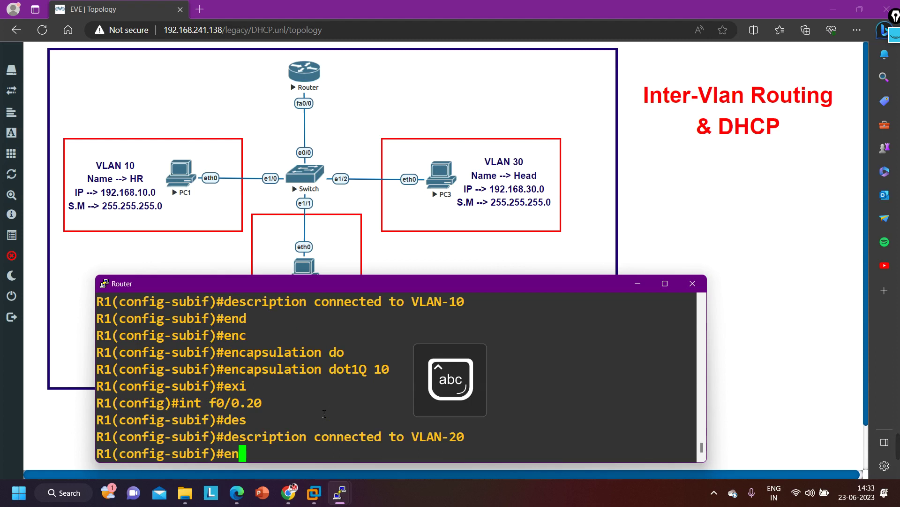
pyautogui.press('Tab')
pyautogui.press('BackSpace')
pyautogui.press('Tab')
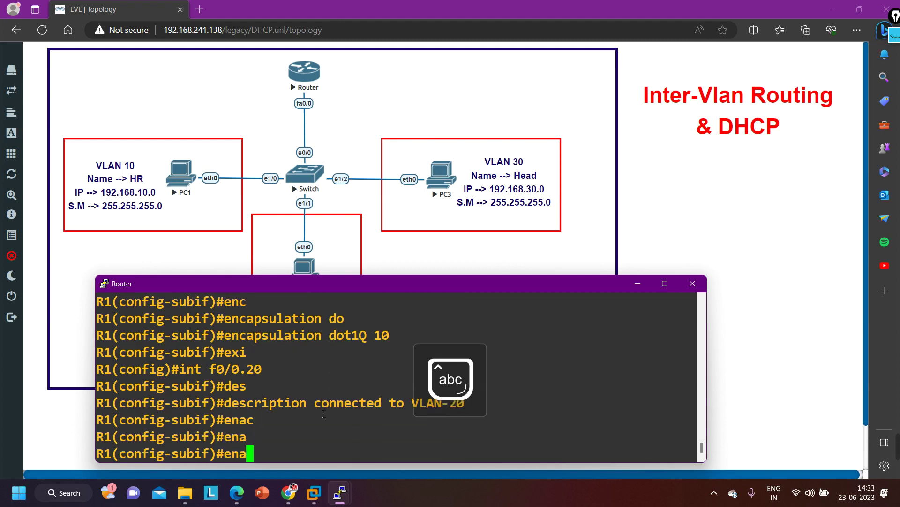
pyautogui.press('BackSpace')
pyautogui.write('va')
pyautogui.press('BackSpace')
pyautogui.press('BackSpace')
pyautogui.write('ca')
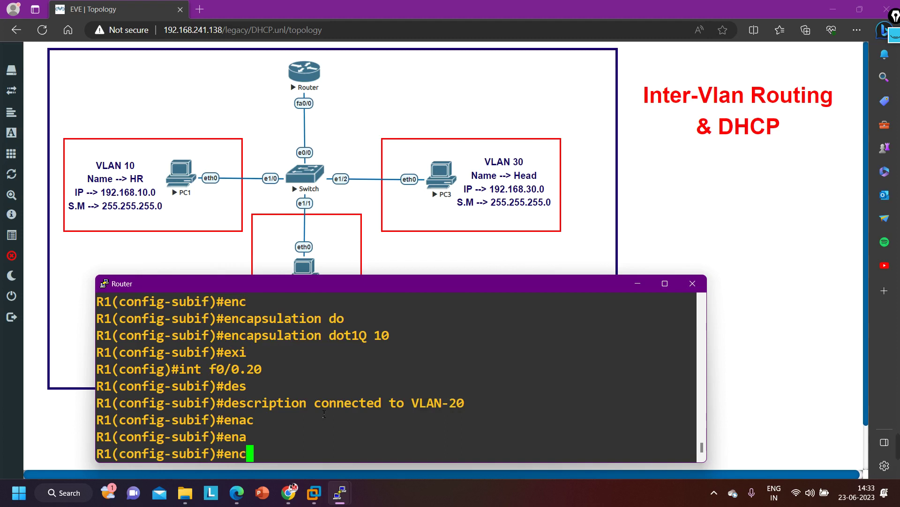
pyautogui.press('Tab')
pyautogui.write('do')
pyautogui.press('Tab')
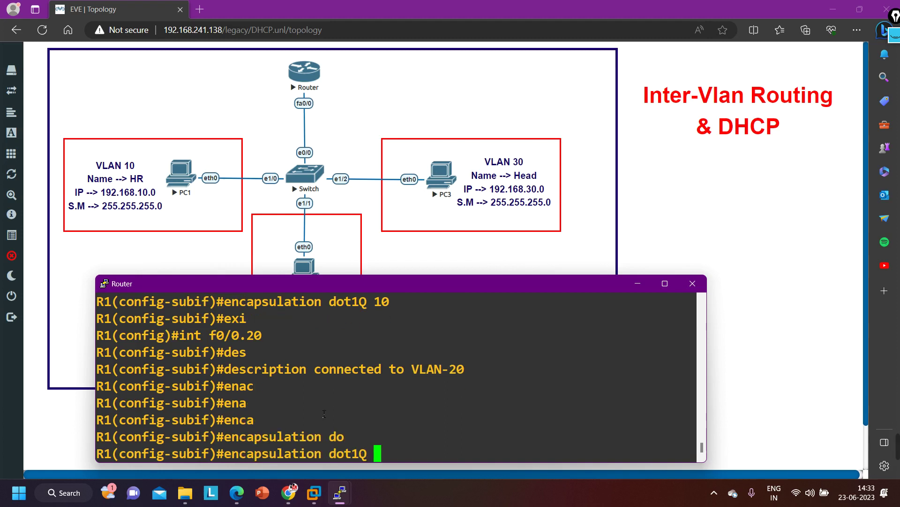
pyautogui.write('20')
pyautogui.press('Return')
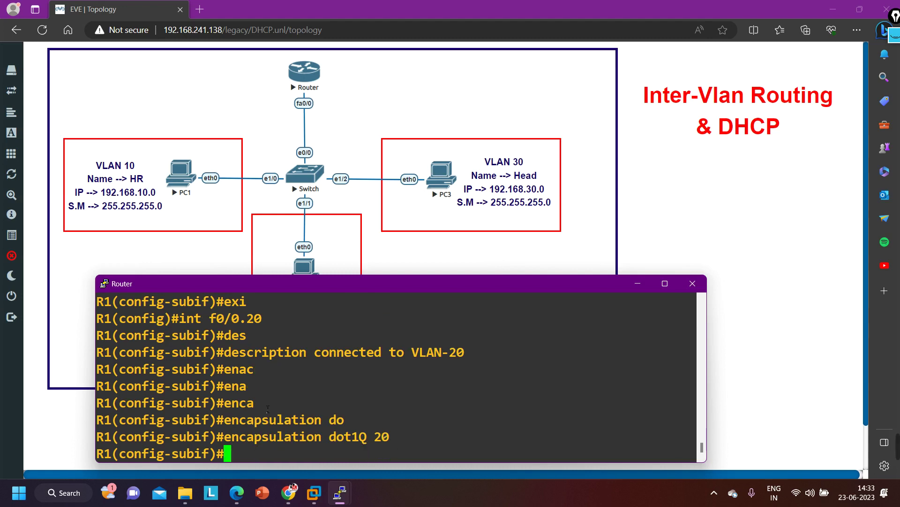
# Exit f0/0.20 to global configuration, discarding a stray vlan command.
pyautogui.scroll(4, 269, 412)
pyautogui.scroll(-4, 279, 405)
pyautogui.press('Return')
pyautogui.write('ex')
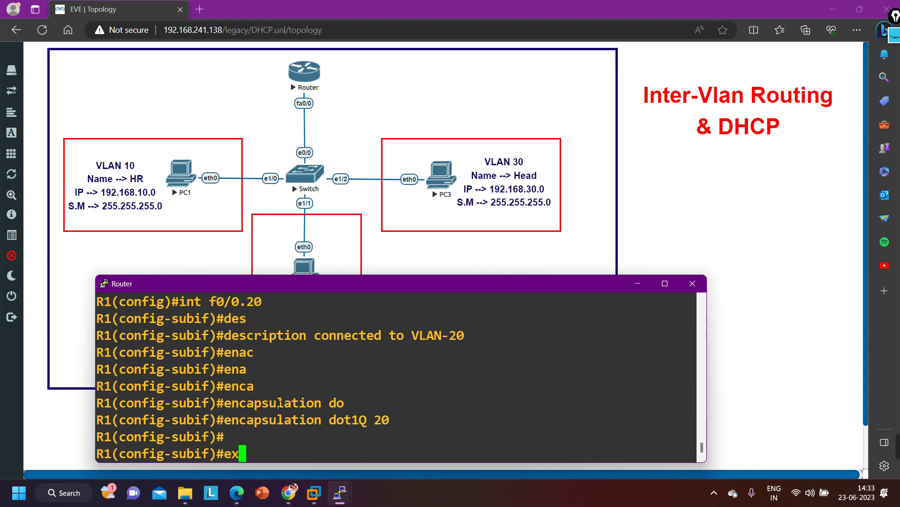
pyautogui.press('Return')
pyautogui.write('vl')
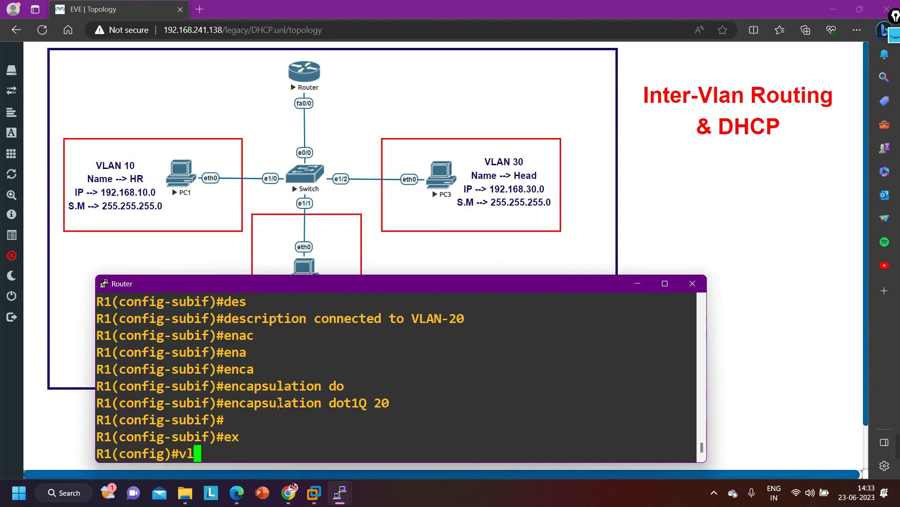
pyautogui.press('Tab')
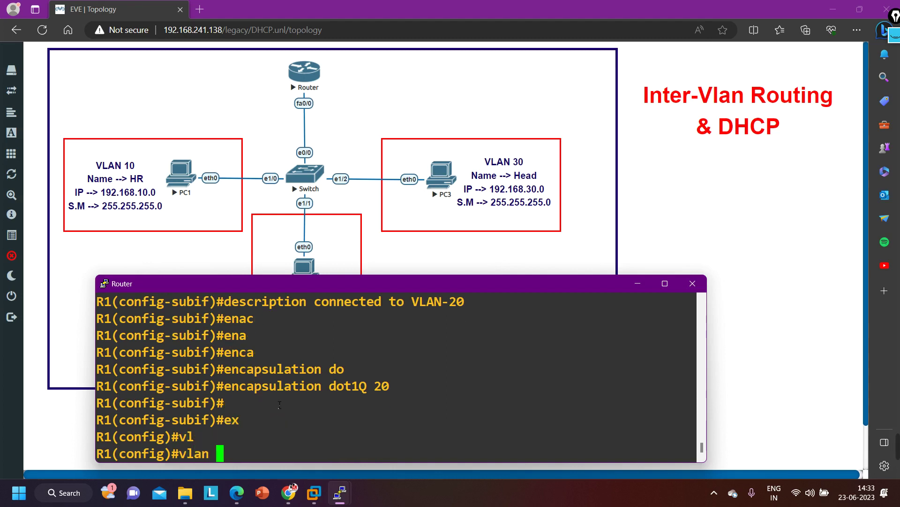
pyautogui.press('BackSpace')
pyautogui.press('BackSpace')
pyautogui.press('BackSpace')
pyautogui.press('BackSpace')
pyautogui.press('BackSpace')
# Open subinterface f0/0.30 and describe it as 'connected VLAN-30'.
pyautogui.write('int f0/0.30')
pyautogui.press('Return')
pyautogui.write('de3')
pyautogui.press('Tab')
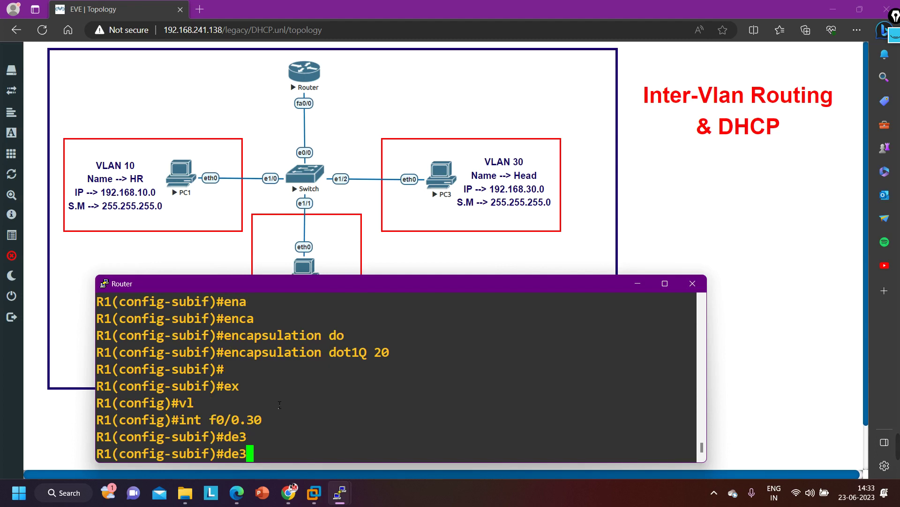
pyautogui.press('BackSpace')
pyautogui.press('Tab')
pyautogui.write('s')
pyautogui.press('Tab')
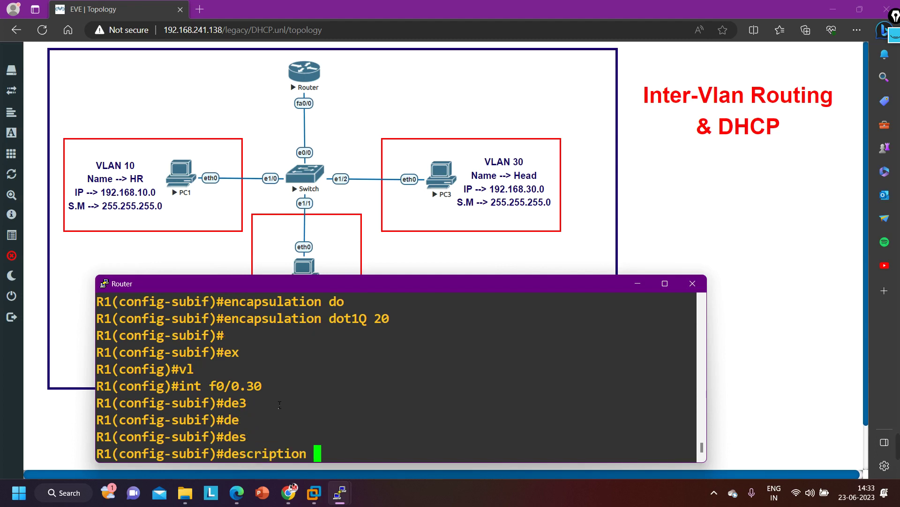
pyautogui.write('conne')
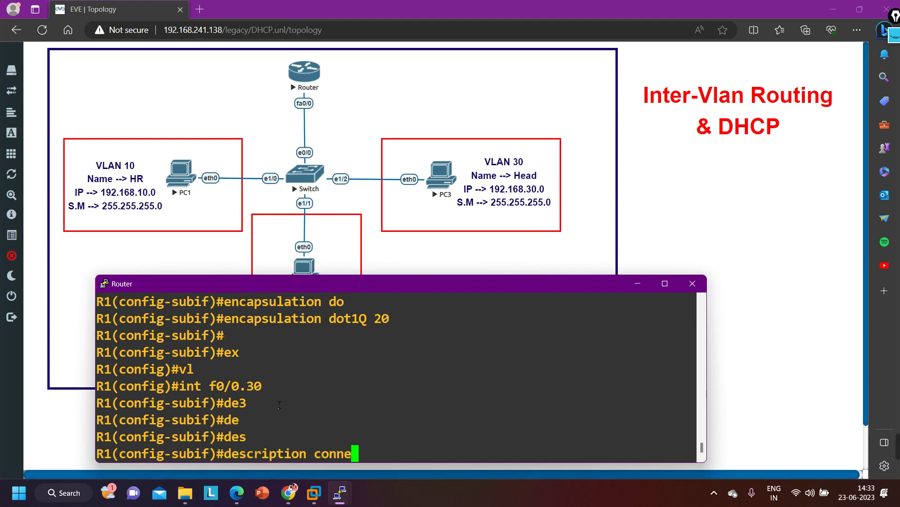
pyautogui.write('cted v')
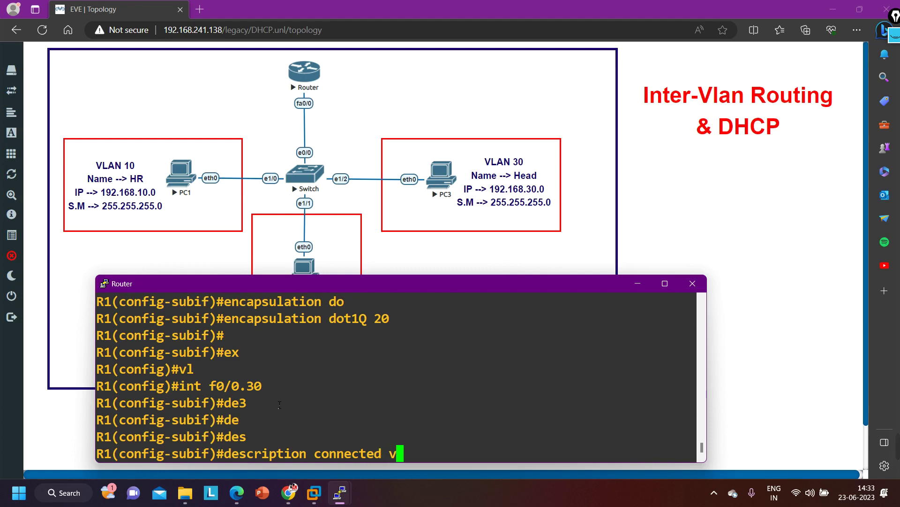
pyautogui.write('lan')
pyautogui.press('BackSpace')
pyautogui.press('BackSpace')
pyautogui.press('BackSpace')
pyautogui.press('BackSpace')
pyautogui.press('capslock')
pyautogui.write('VLK')
pyautogui.press('BackSpace')
pyautogui.write('AN-30')
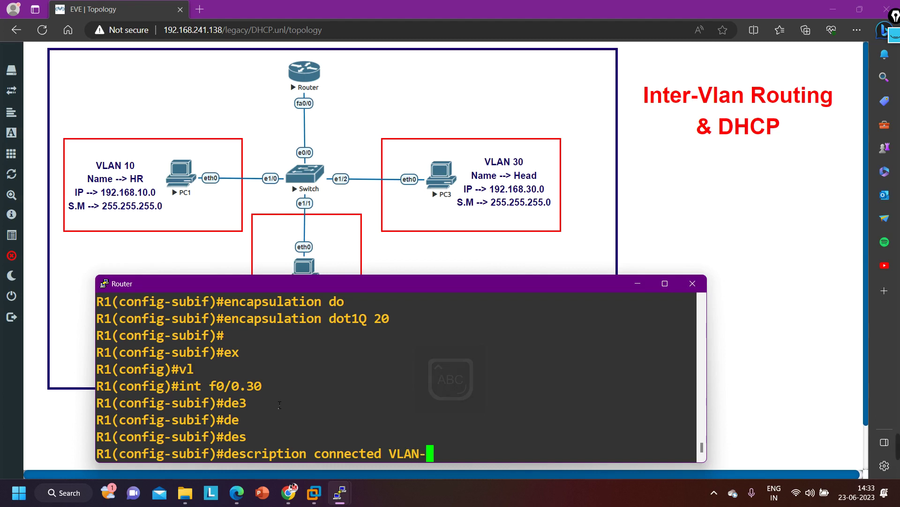
pyautogui.press('Return')
# Set encapsulation dot1Q 30 on f0/0.30 and exit to global configuration.
pyautogui.press('capslock')
pyautogui.write('ena')
pyautogui.press('Tab')
pyautogui.press('BackSpace')
pyautogui.write('c')
pyautogui.press('Tab')
pyautogui.write('do')
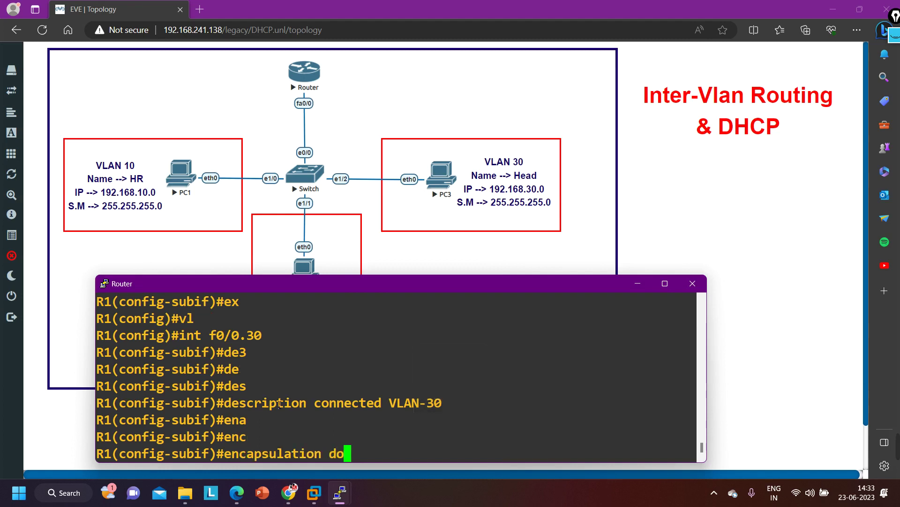
pyautogui.press('Tab')
pyautogui.write('30')
pyautogui.press('Return')
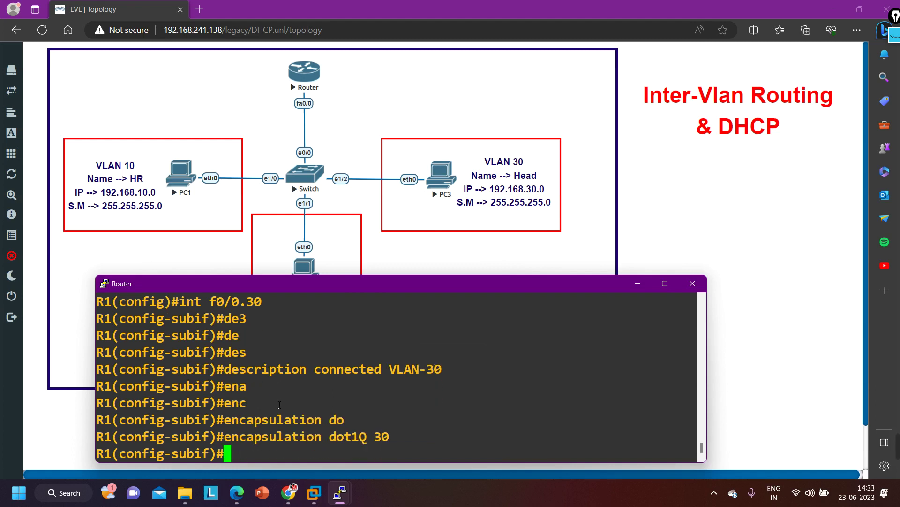
pyautogui.write('ex')
pyautogui.press('Return')
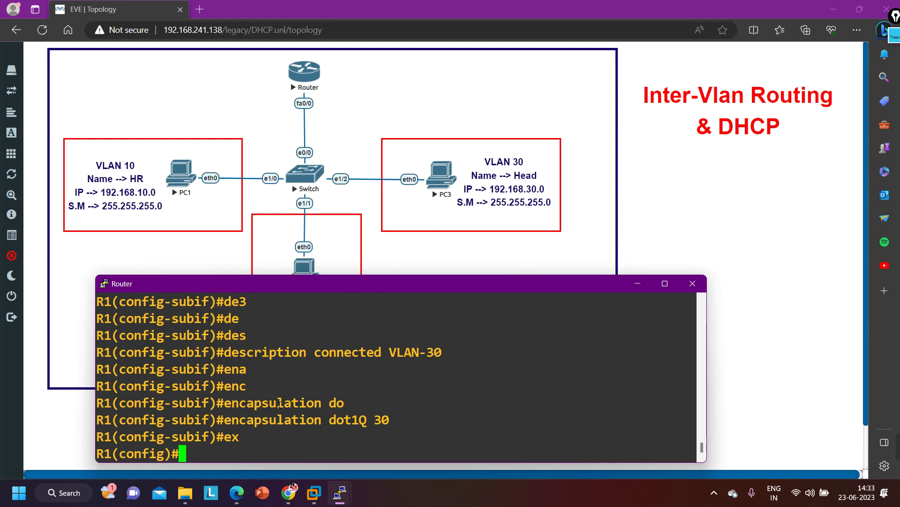
# Clear the prompt and enter subinterface f0/0.10 configuration.
pyautogui.write("'")
pyautogui.press('Return')
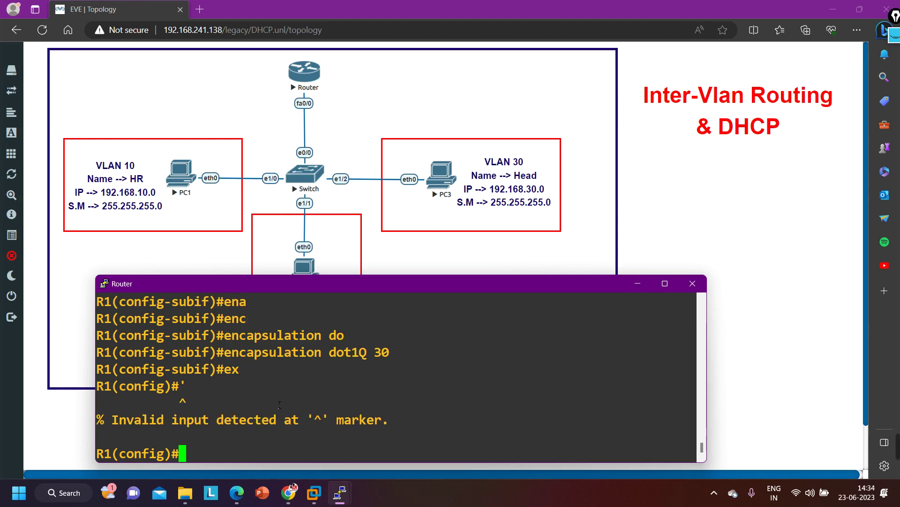
pyautogui.press('Return')
pyautogui.press('Return')
pyautogui.write('int f0/0.10')
pyautogui.press('Return')
# Assign ip address 192.168.10.1 255.255.255.0 to f0/0.10 and exit.
pyautogui.write('uip ad')
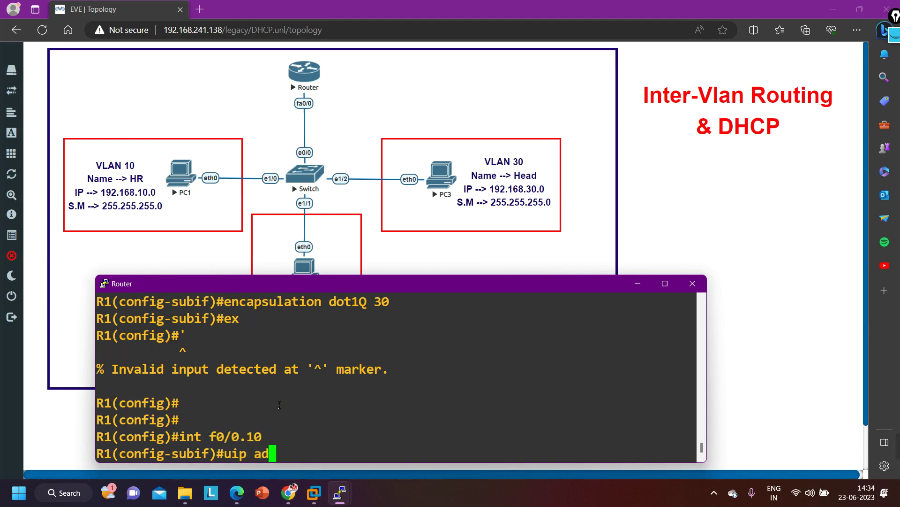
pyautogui.press('BackSpace')
pyautogui.press('BackSpace')
pyautogui.press('BackSpace')
pyautogui.press('BackSpace')
pyautogui.press('BackSpace')
pyautogui.press('BackSpace')
pyautogui.write('ip add')
pyautogui.press('Tab')
pyautogui.write('192.1')
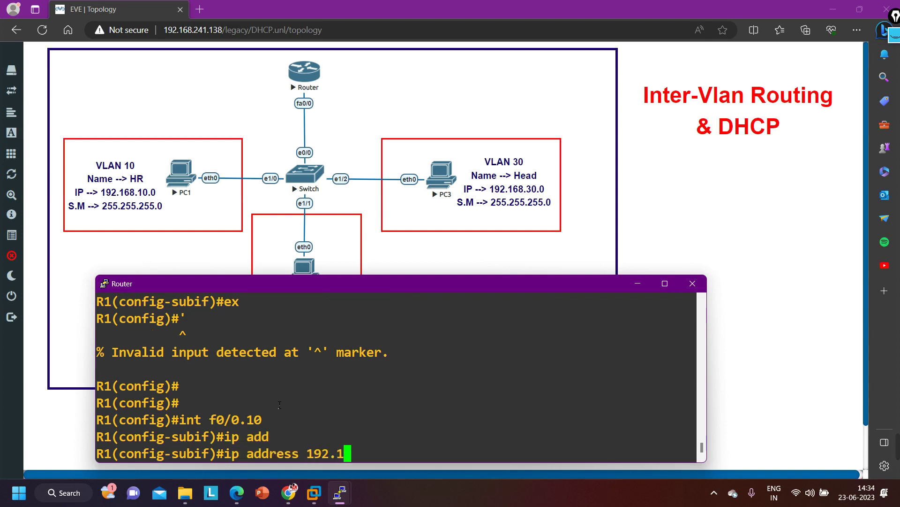
pyautogui.write('68.10.1')
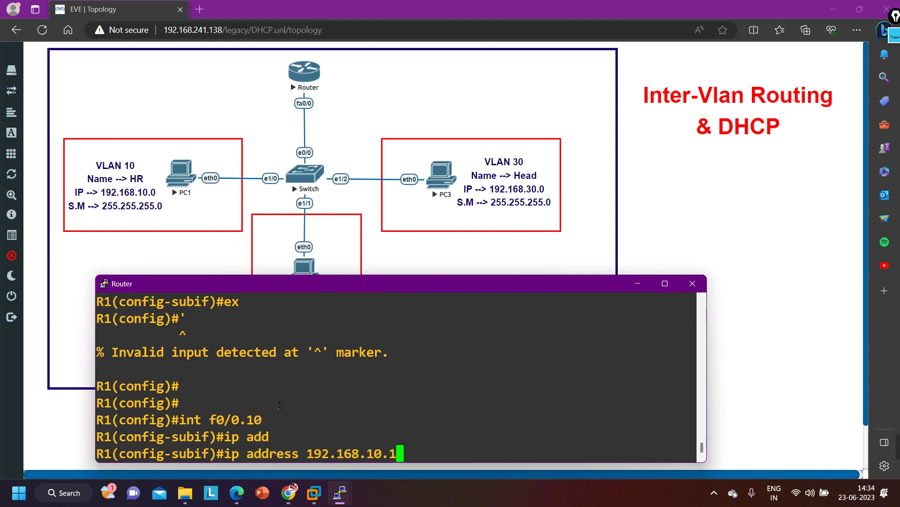
pyautogui.write(' 255.255.')
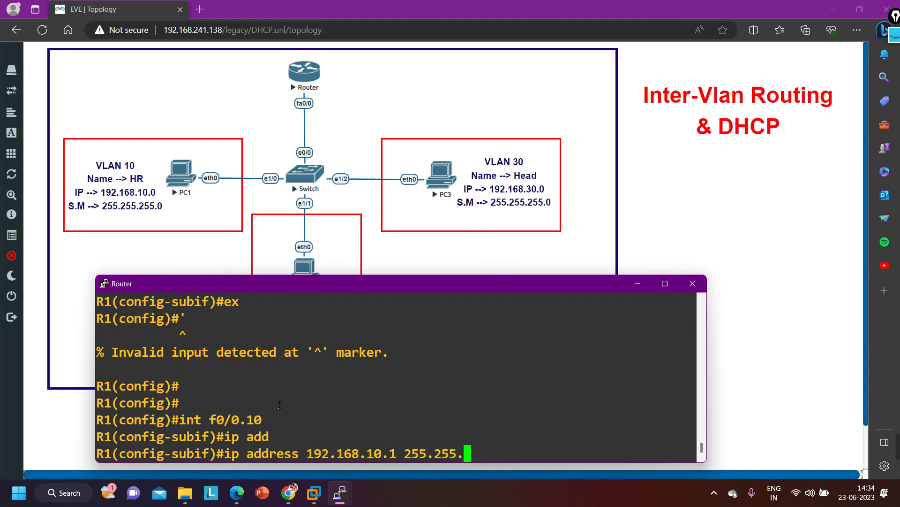
pyautogui.write('255.0')
pyautogui.press('Return')
pyautogui.write('ex')
pyautogui.press('Return')
pyautogui.write('int f')
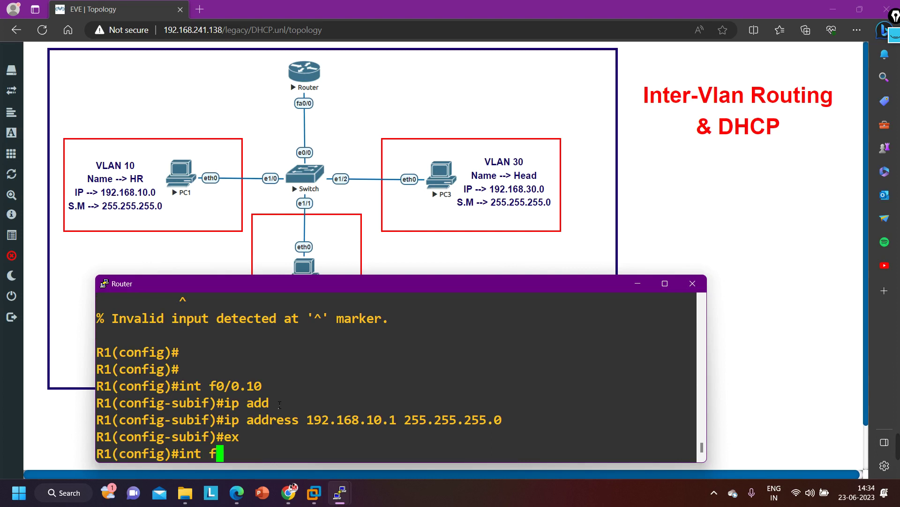
pyautogui.write('0/0.20')
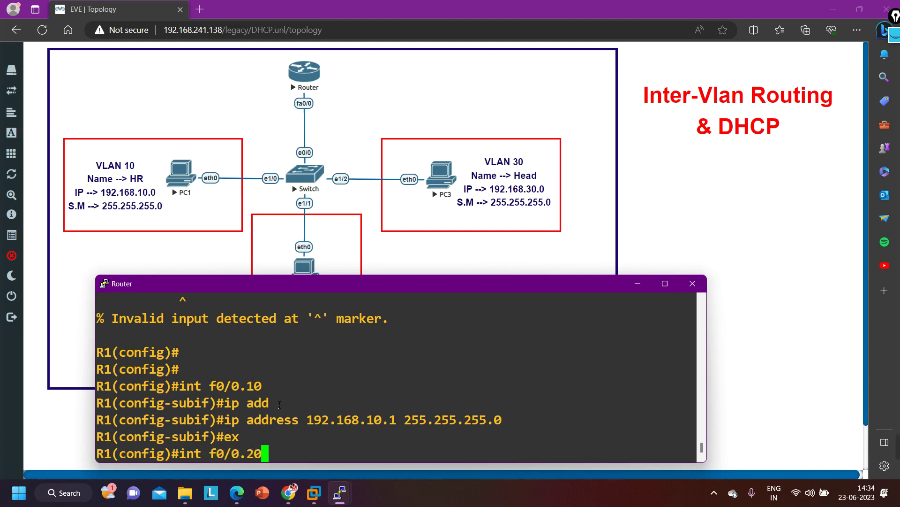
# Assign ip address 192.168.20.1 255.255.255.0 to subinterface f0/0.20.
pyautogui.press('Return')
pyautogui.write('ip add')
pyautogui.press('Tab')
pyautogui.write('20.')
pyautogui.press('BackSpace')
pyautogui.press('BackSpace')
pyautogui.press('BackSpace')
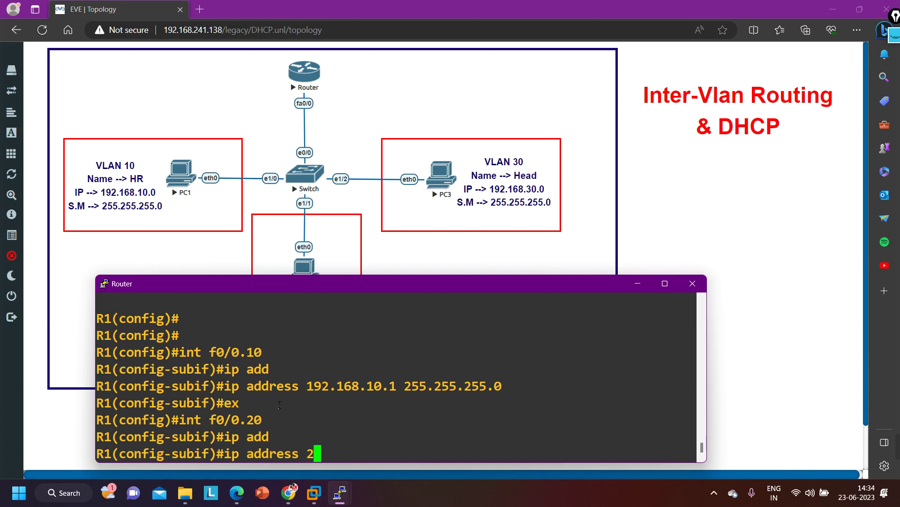
pyautogui.write('192.1')
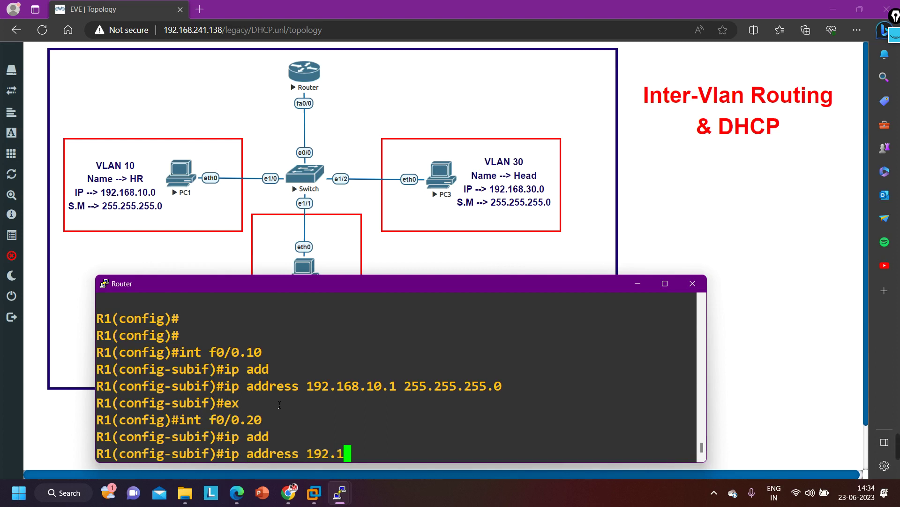
pyautogui.write('68.20.1')
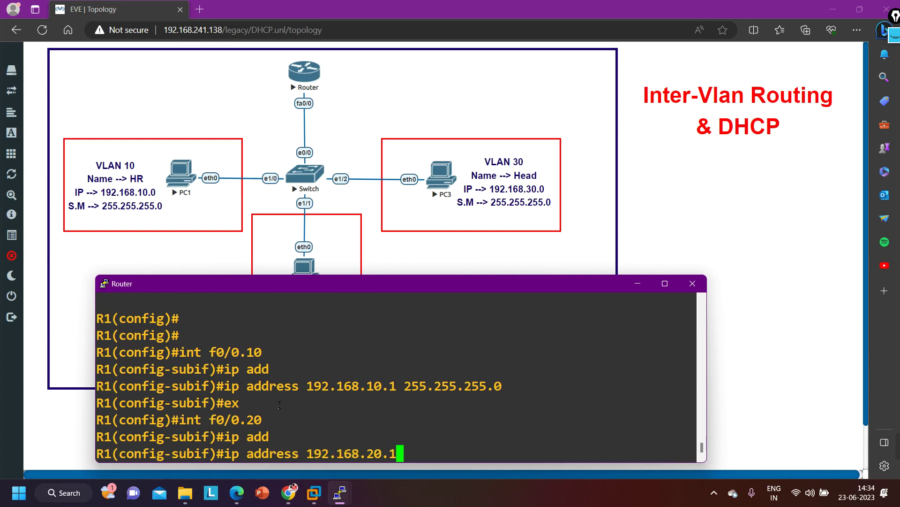
pyautogui.write(' 255.255.255.0')
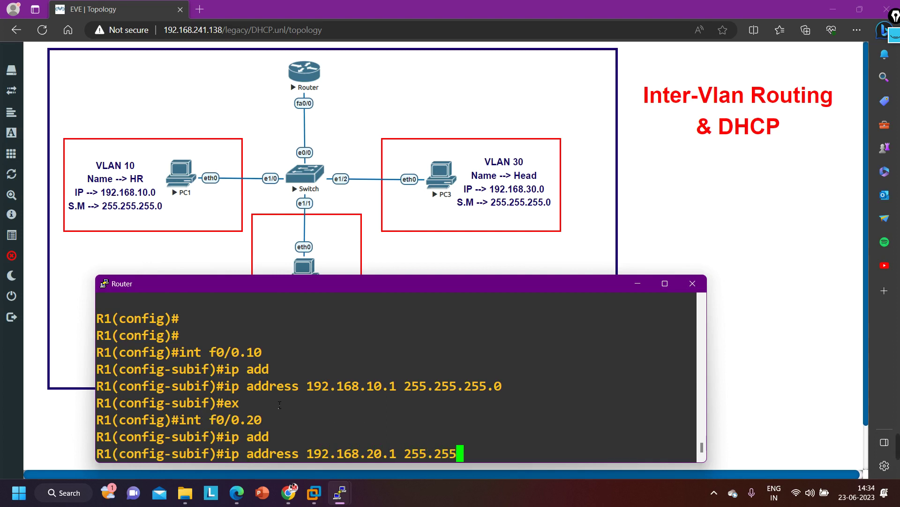
pyautogui.press('Return')
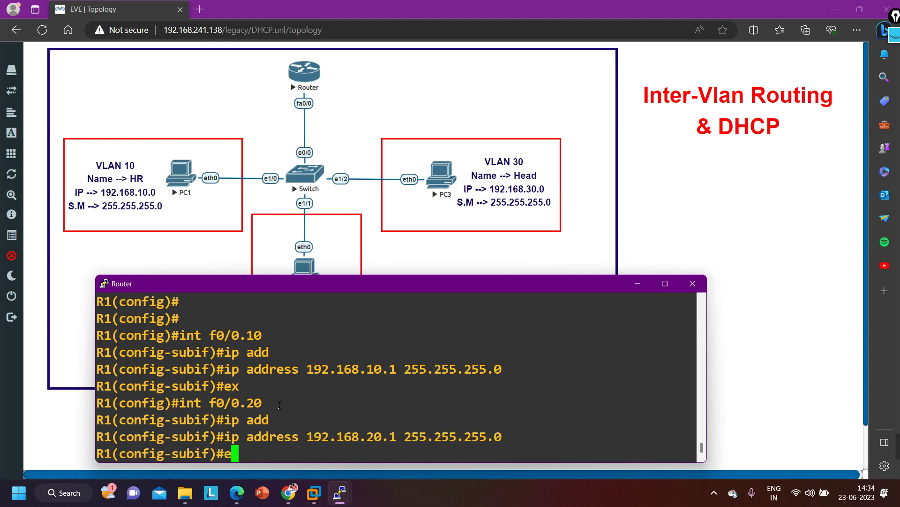
# Return to global configuration and reopen interface f0/0.
pyautogui.write('ex')
pyautogui.press('Return')
pyautogui.write('int ')
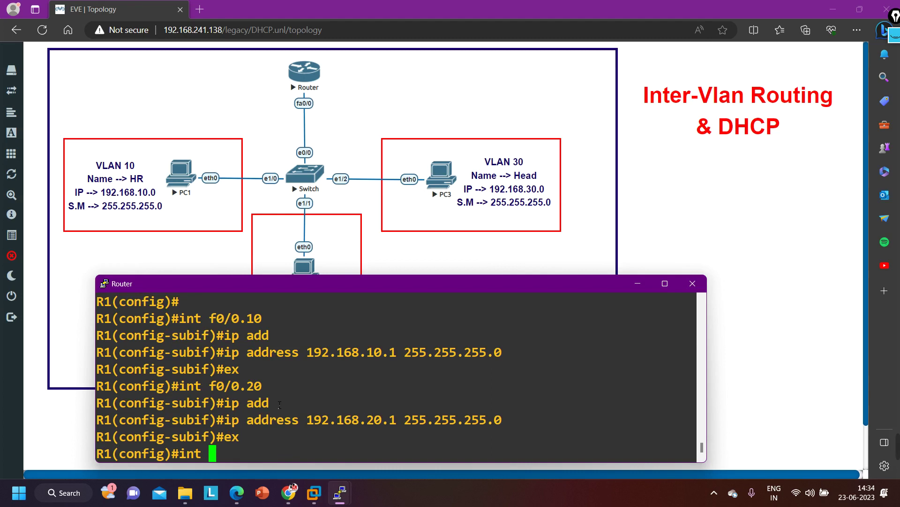
pyautogui.write('f0/0')
pyautogui.press('Return')
# Back out of the mistaken f0/0 context and enter subinterface f0/0.30.
pyautogui.write('3')
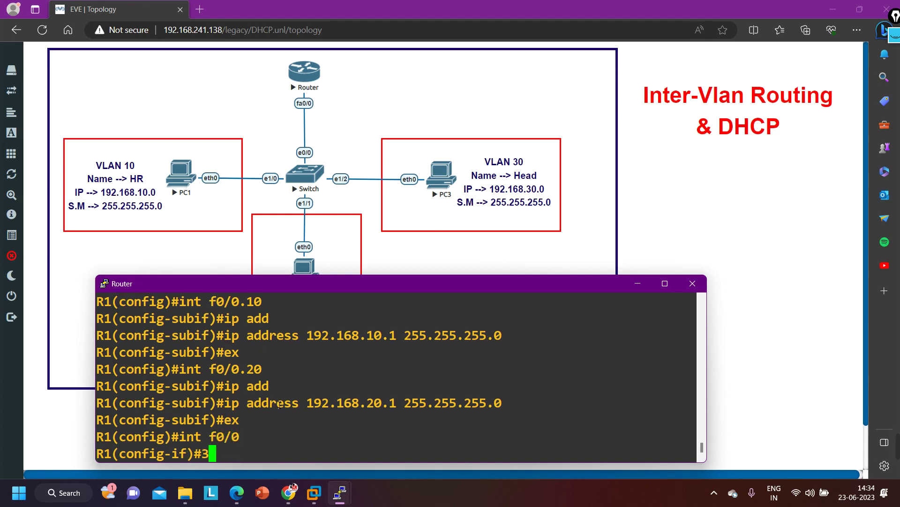
pyautogui.press('Return')
pyautogui.write('ex')
pyautogui.press('Return')
pyautogui.press('Return')
pyautogui.press('Return')
pyautogui.write('int f0/0')
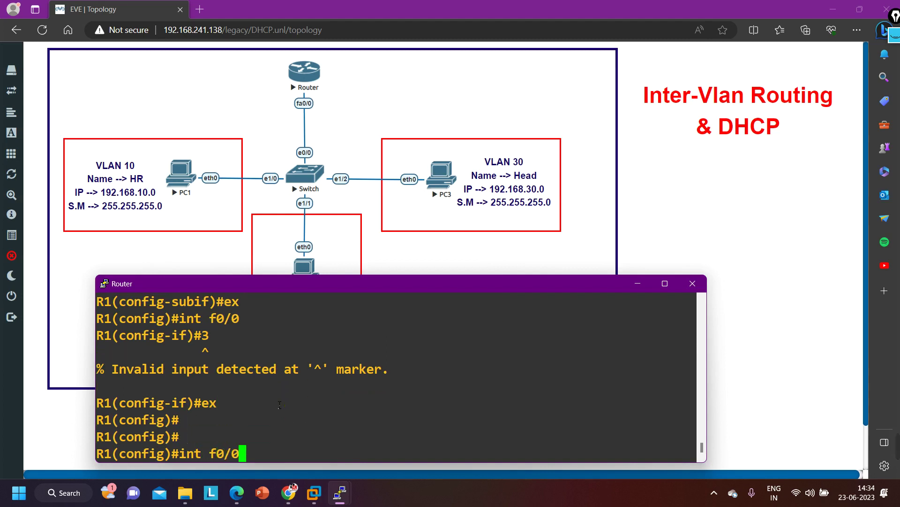
pyautogui.write('.30')
pyautogui.press('Return')
# Assign IP address 192.168.30.1 255.255.255.0 to f0/0.30.
pyautogui.write('ip')
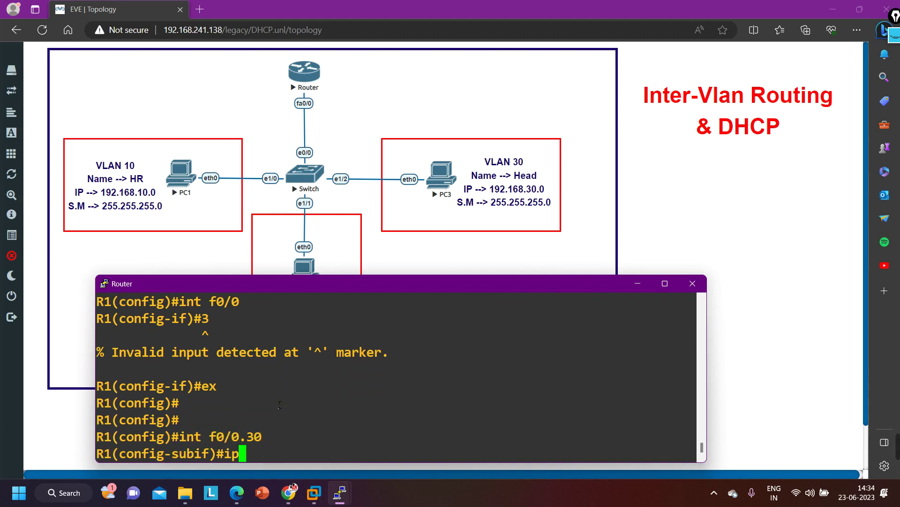
pyautogui.write(' add')
pyautogui.press('Tab')
pyautogui.write('19')
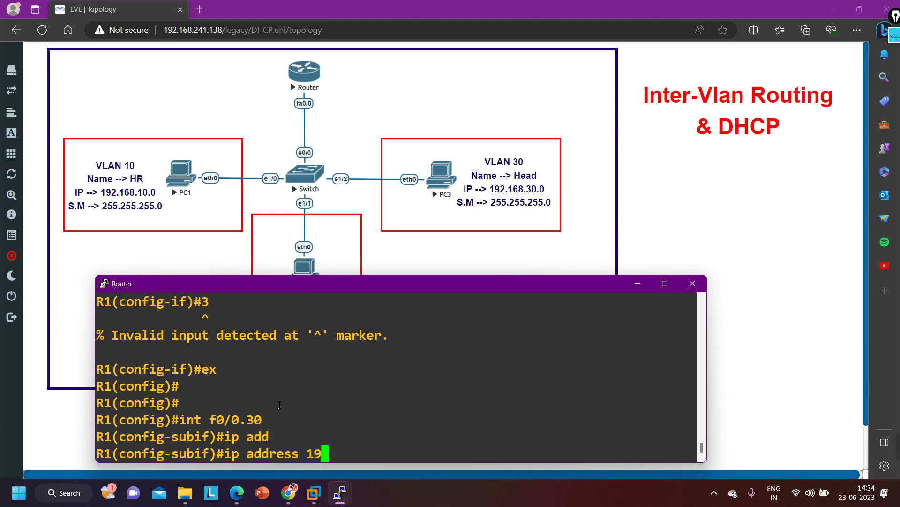
pyautogui.write('2.168.30.1')
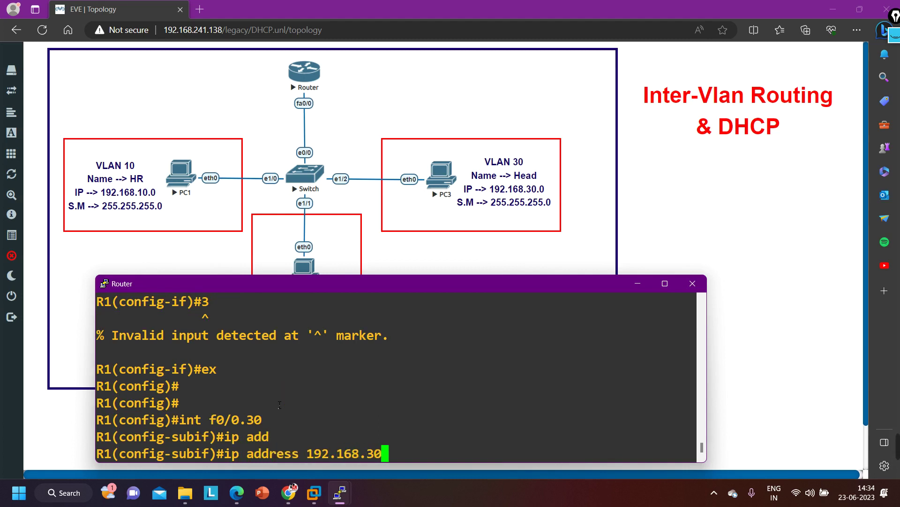
pyautogui.write('5.')
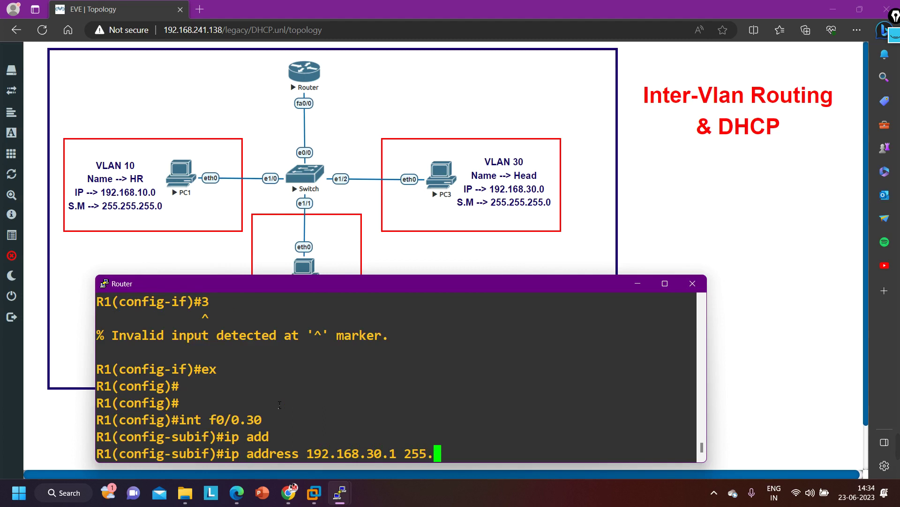
pyautogui.write('255.255.0')
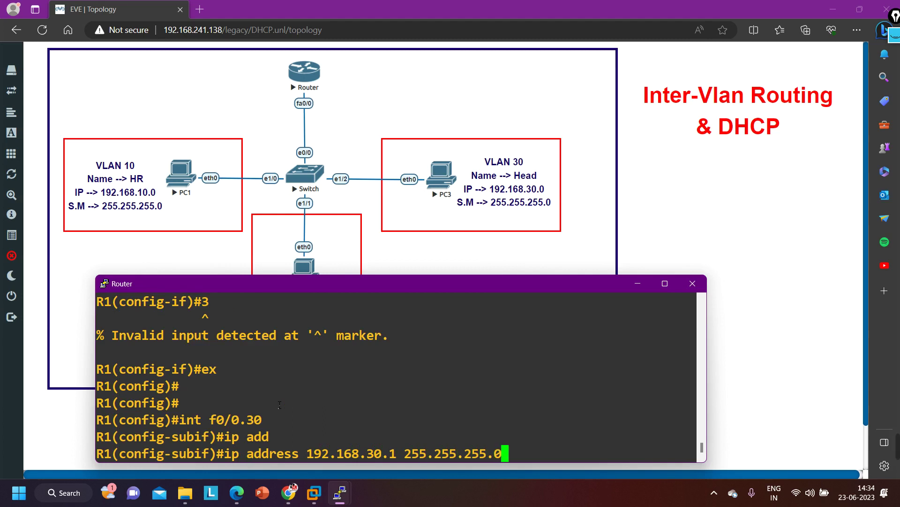
pyautogui.press('Return')
# Exit configuration mode to the privileged prompt and start a show command.
pyautogui.write('exi')
pyautogui.press('Return')
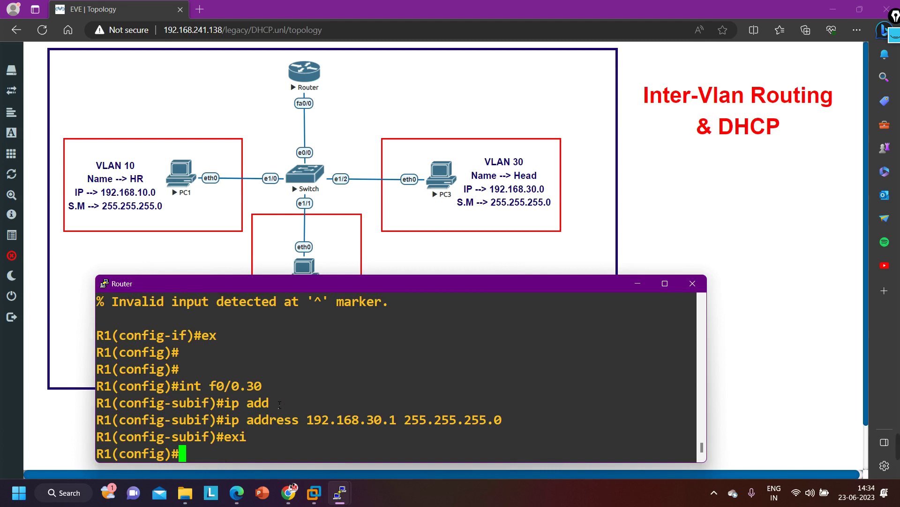
pyautogui.hotkey('ctrl', 'z')
pyautogui.press('Return')
pyautogui.press('Return')
pyautogui.press('Return')
pyautogui.press('Return')
pyautogui.press('Return')
pyautogui.press('Return')
pyautogui.press('Return')
pyautogui.press('Return')
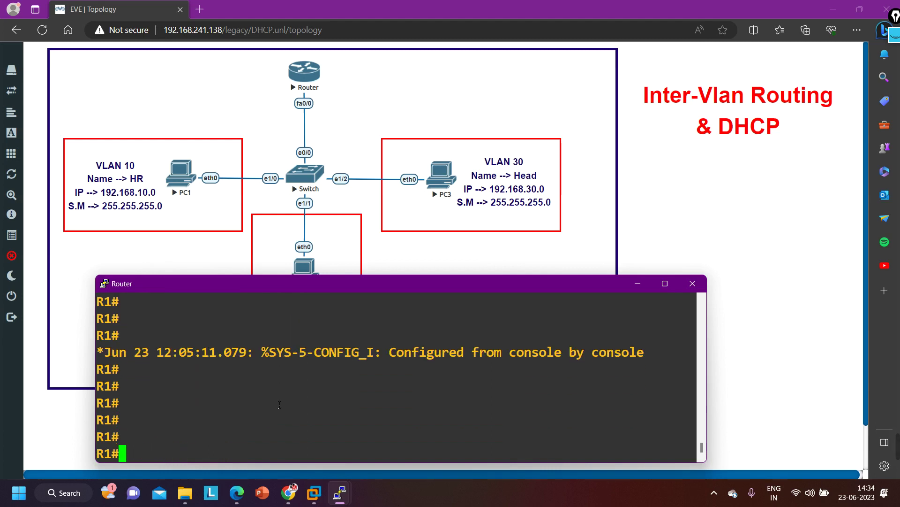
pyautogui.write('sh')
pyautogui.press('Tab')
# Run 'show ip int br | ex un' and highlight the up/up f0/0.10, .20 and .30 rows.
pyautogui.write('ip int br | ex un')
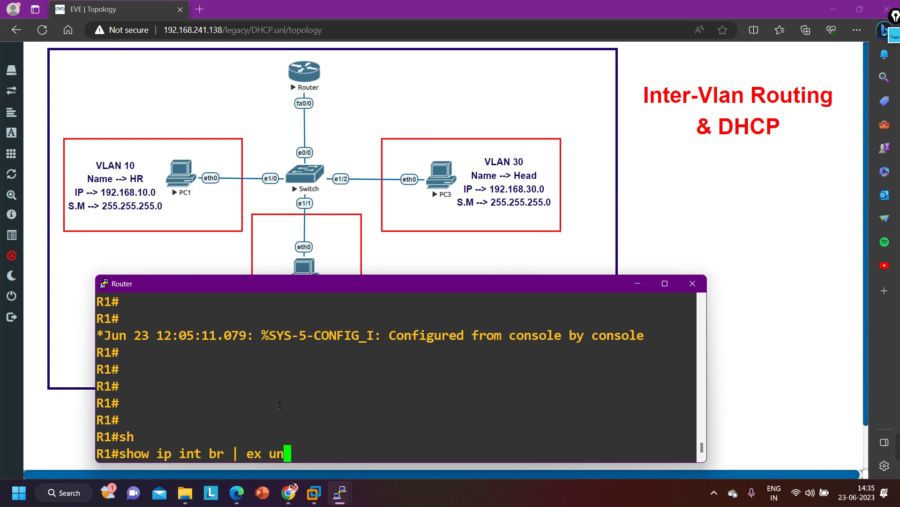
pyautogui.press('Return')
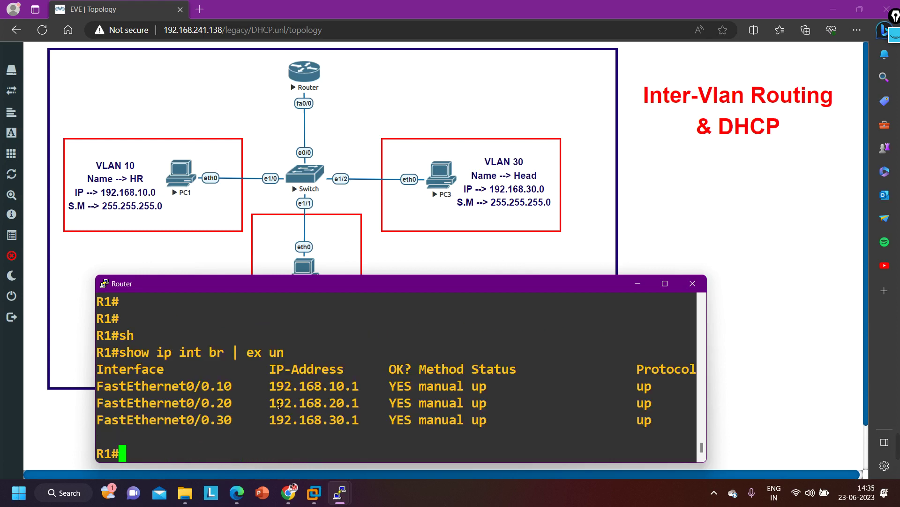
pyautogui.moveTo(116, 391); pyautogui.dragTo(382, 389)
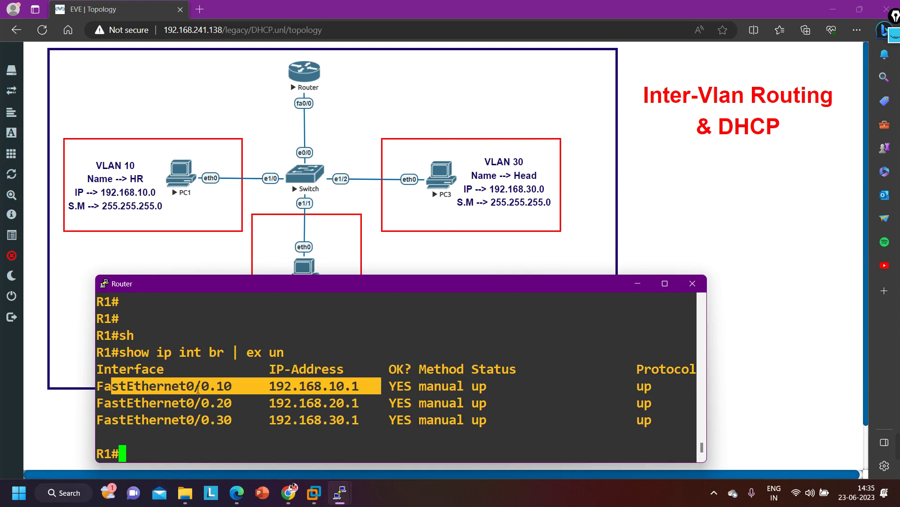
pyautogui.moveTo(142, 403); pyautogui.dragTo(387, 407)
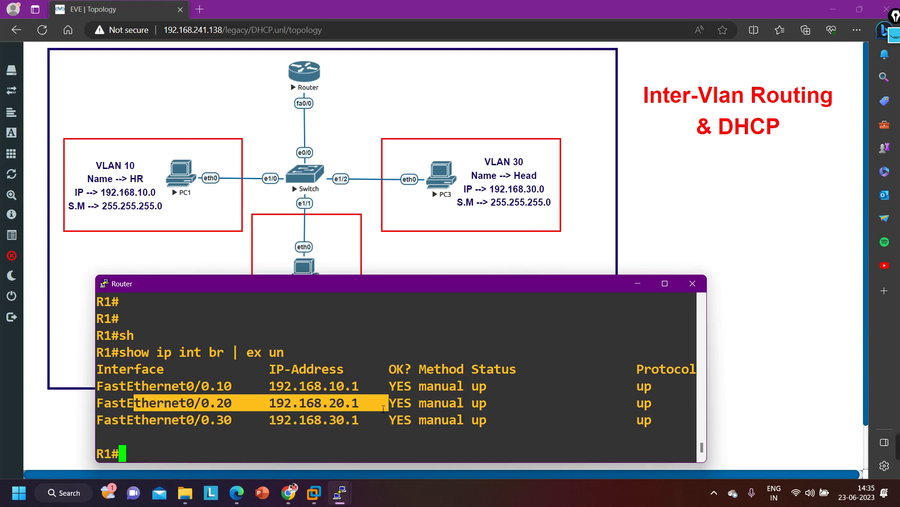
pyautogui.moveTo(155, 425); pyautogui.dragTo(276, 438)
pyautogui.moveTo(364, 433); pyautogui.dragTo(660, 428)
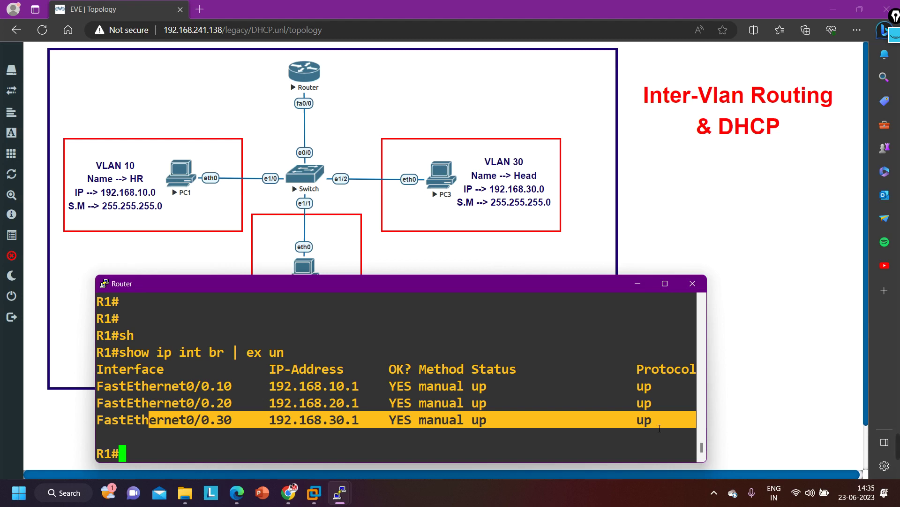
# Copy running-config to startup-config, accepting the default destination filename.
pyautogui.write('cop')
pyautogui.press('Tab')
pyautogui.write('run')
pyautogui.press('Tab')
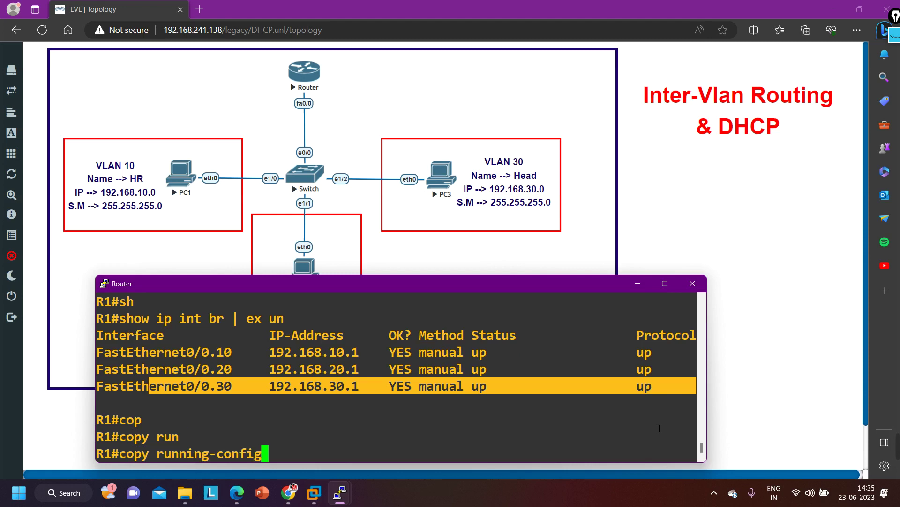
pyautogui.write('st')
pyautogui.press('Tab')
pyautogui.press('BackSpace')
pyautogui.press('BackSpace')
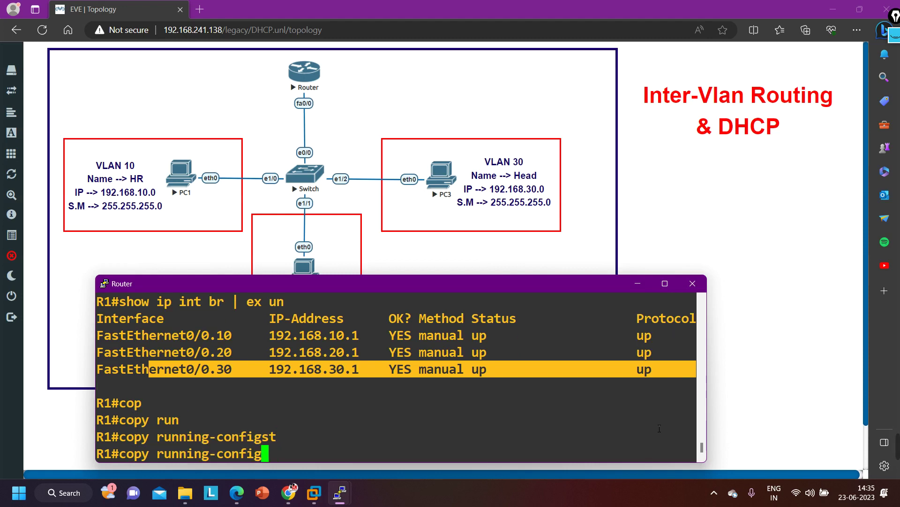
pyautogui.write('st')
pyautogui.press('Tab')
pyautogui.press('Return')
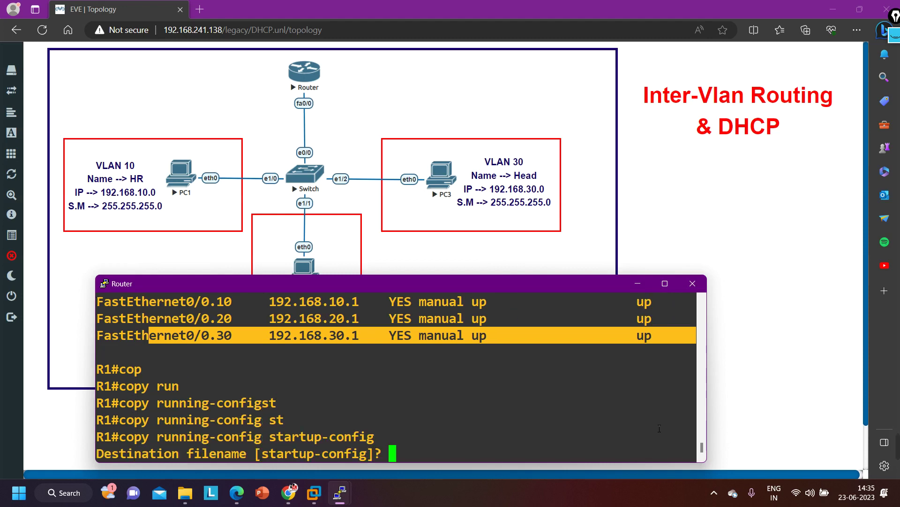
pyautogui.press('Return')
pyautogui.press('Return')
pyautogui.press('Return')
pyautogui.press('Return')
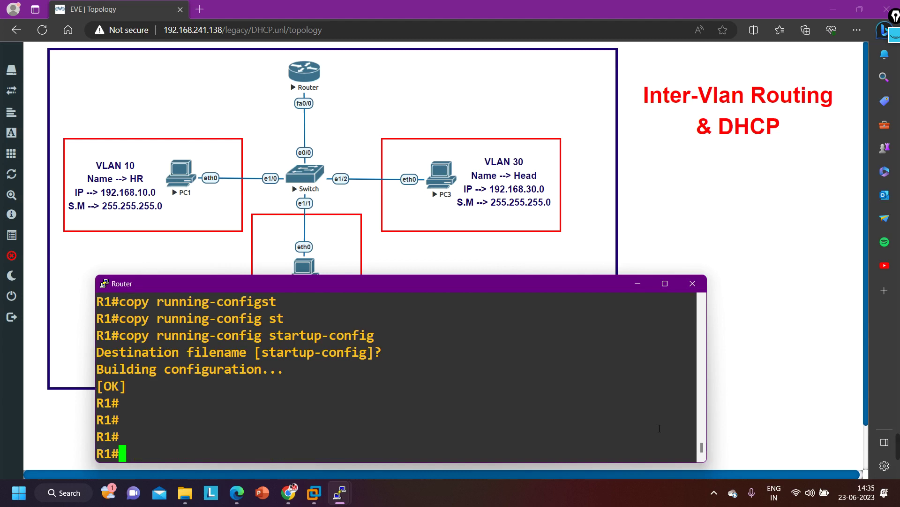